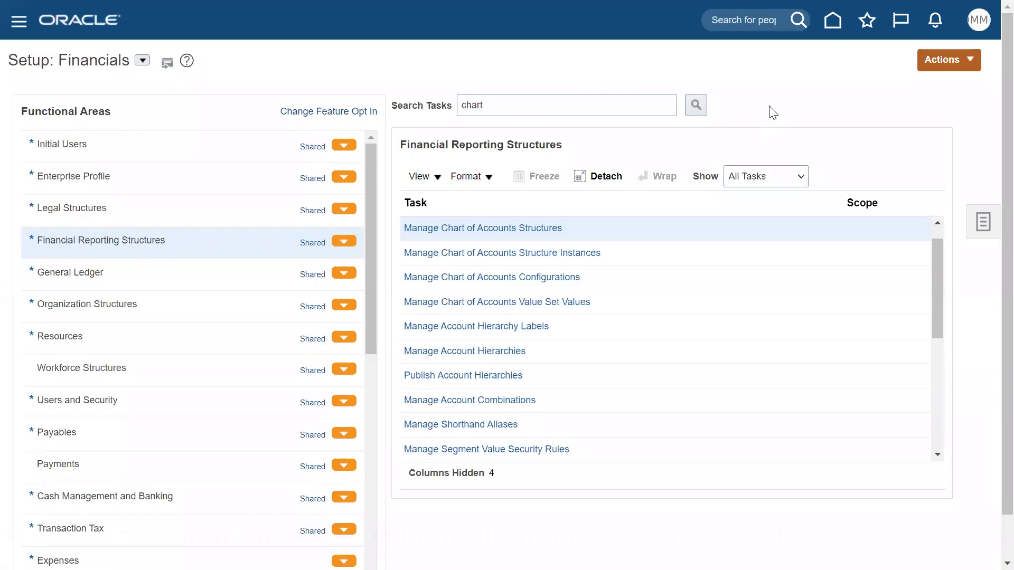
- Open Manage Chart of Accounts Structures from the Financial Reporting Structures task list
click(540, 230)
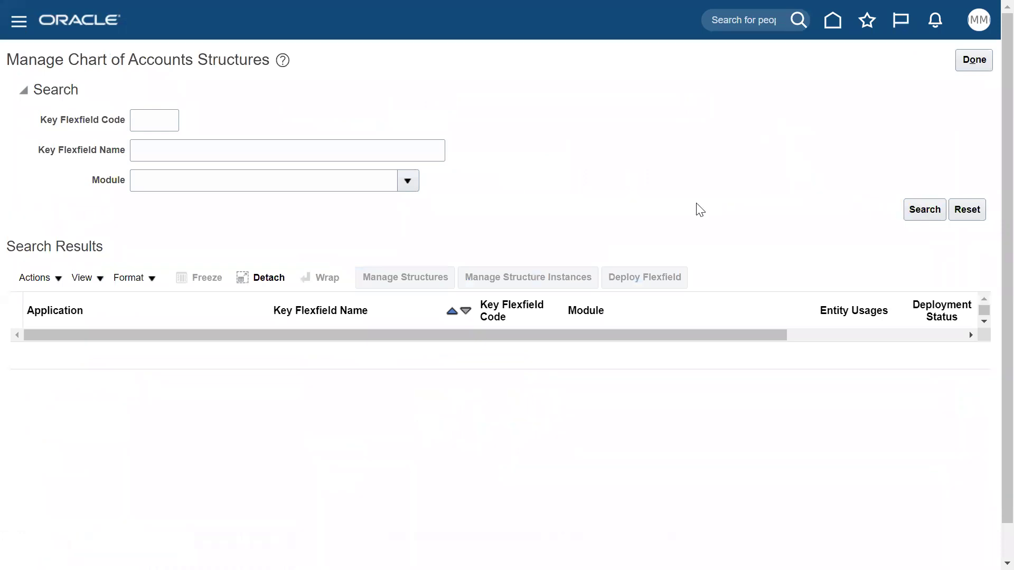
- Show the Accounting Flexfield GL# deployment error listing 8 low-segment-without-high-segment violations
drag(735, 376, 910, 382)
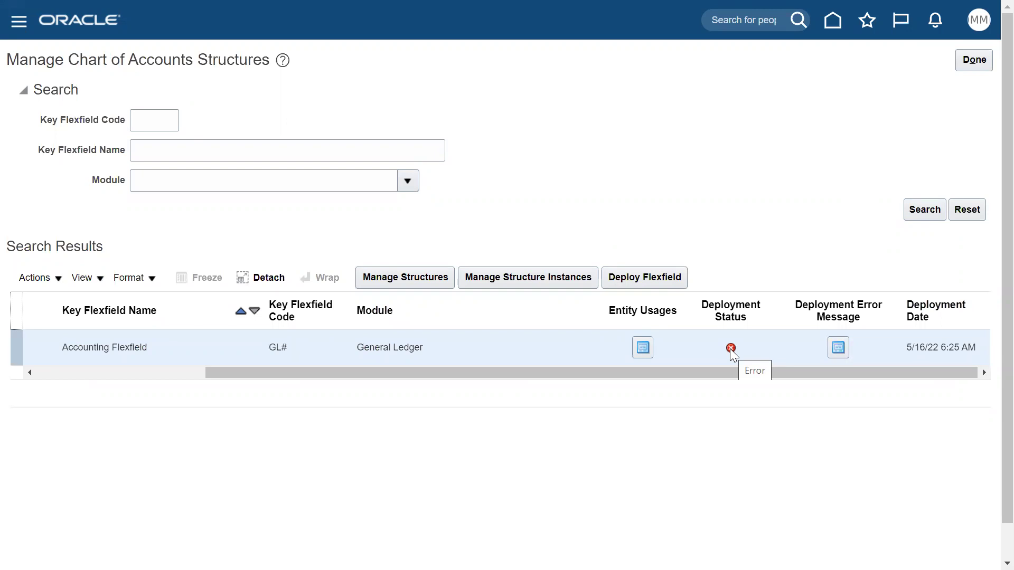
click(838, 349)
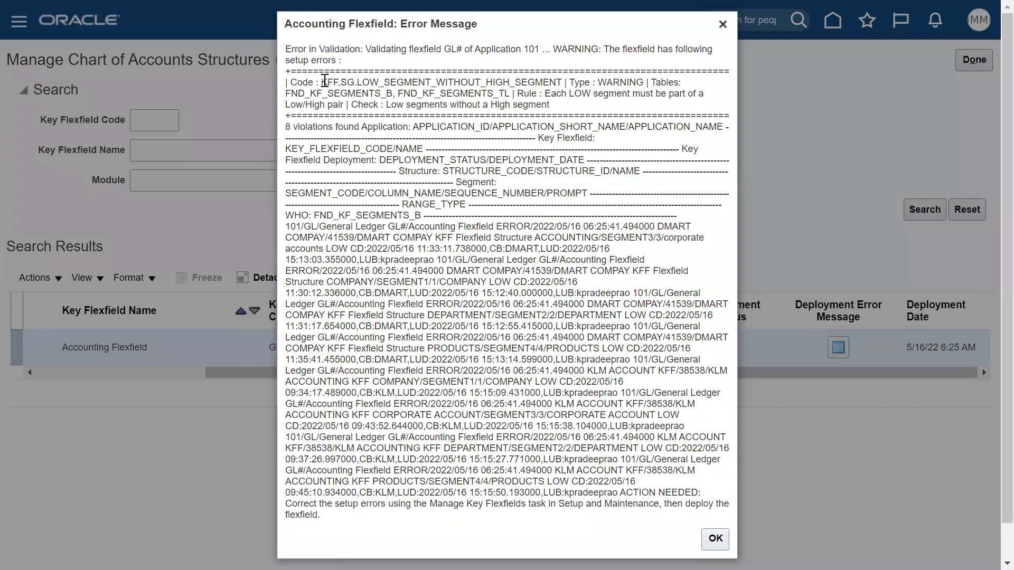
- Read the LOW_SEGMENT_WITHOUT_HIGH_SEGMENT error and copy the DMART structure name
drag(322, 82, 564, 82)
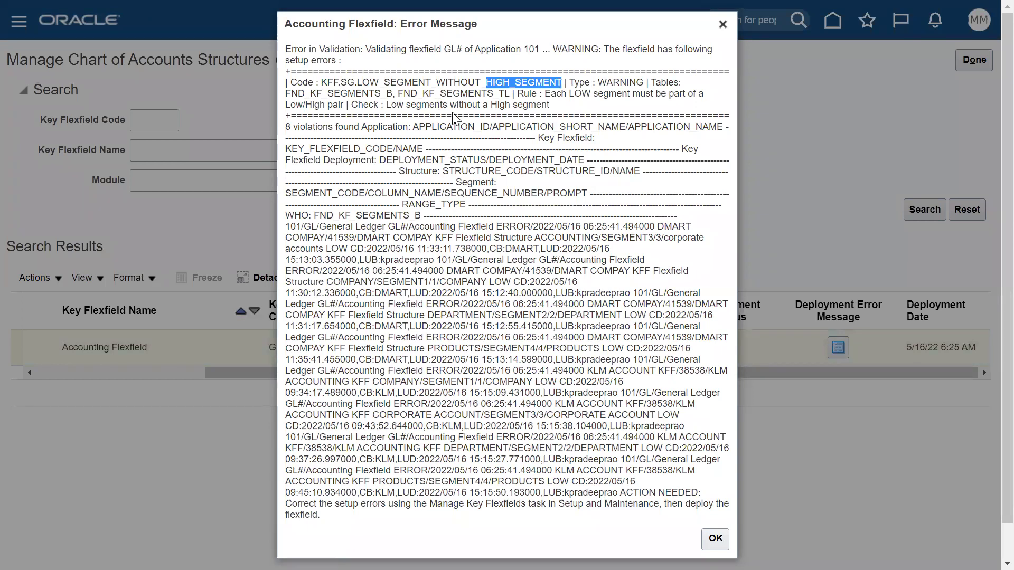
drag(355, 82, 429, 83)
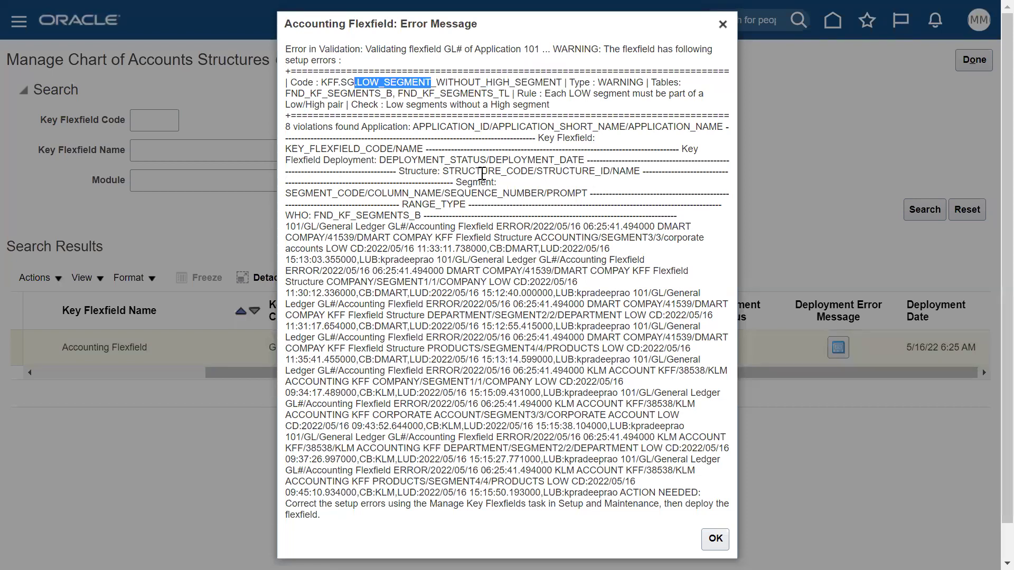
drag(436, 82, 549, 83)
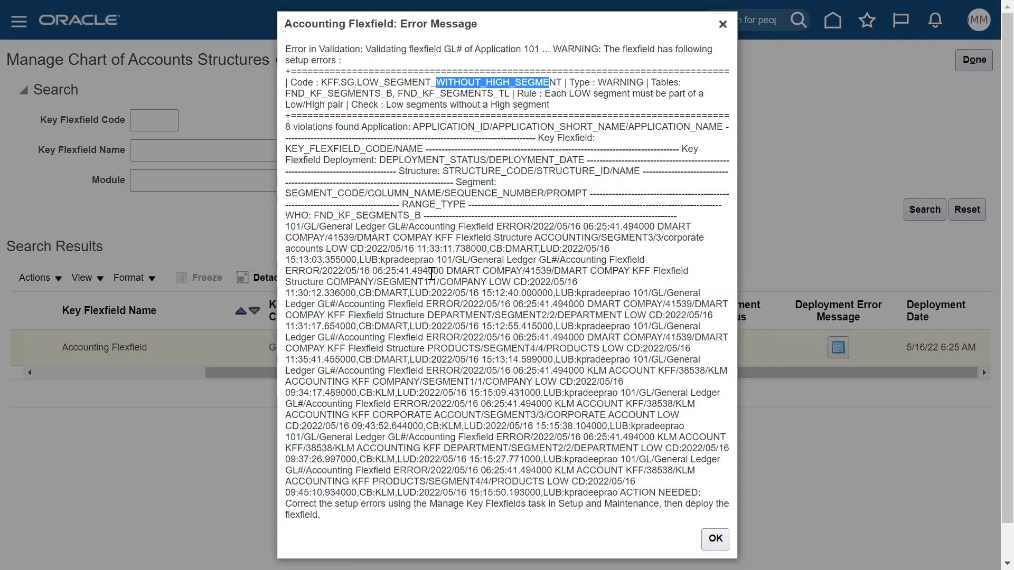
drag(694, 304, 730, 306)
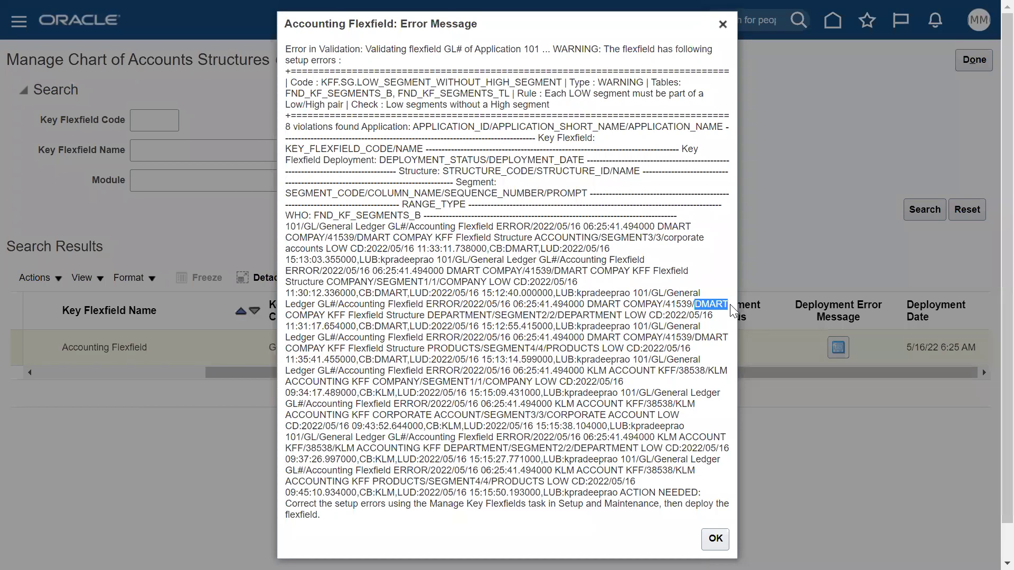
key(ctrl+c)
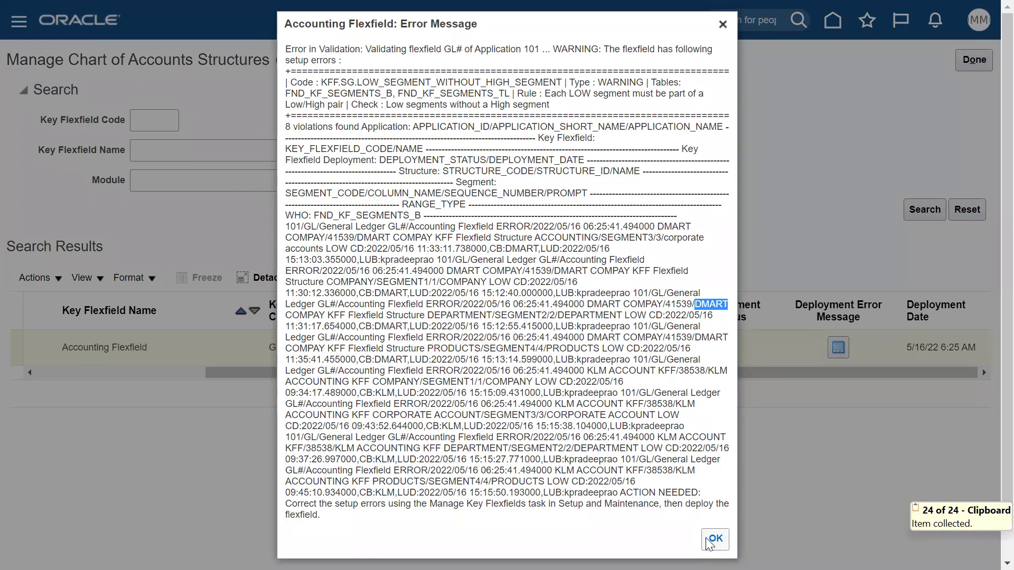
- Search the GL# structures for code DMART and open DMART COMPANY for editing
click(713, 538)
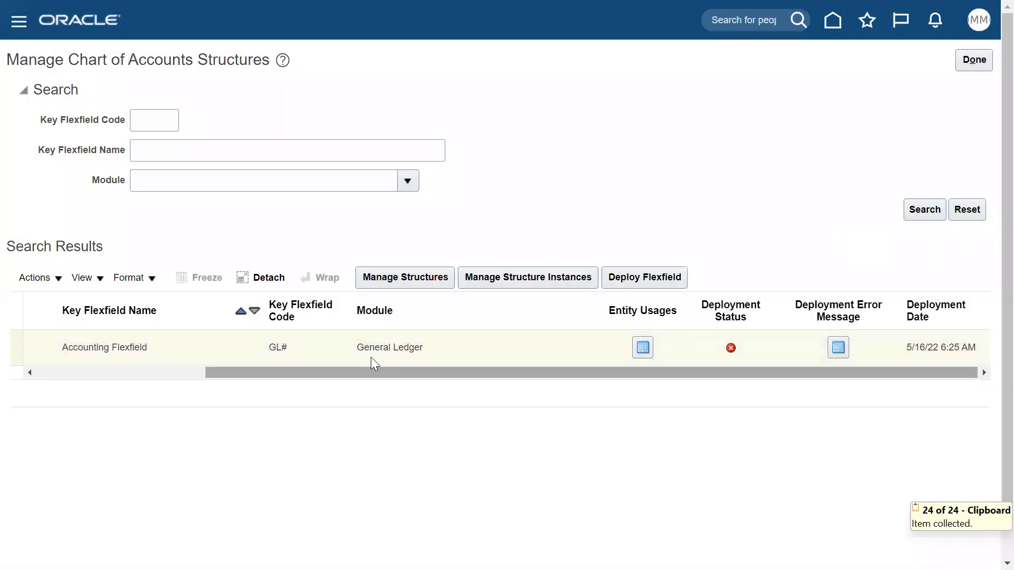
click(373, 347)
click(422, 279)
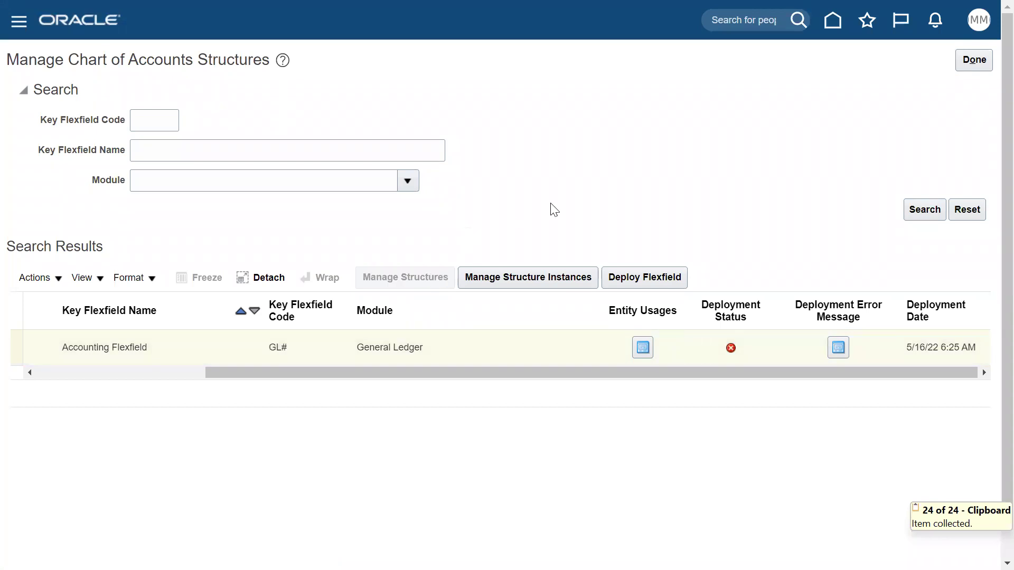
click(272, 128)
key(ctrl+v)
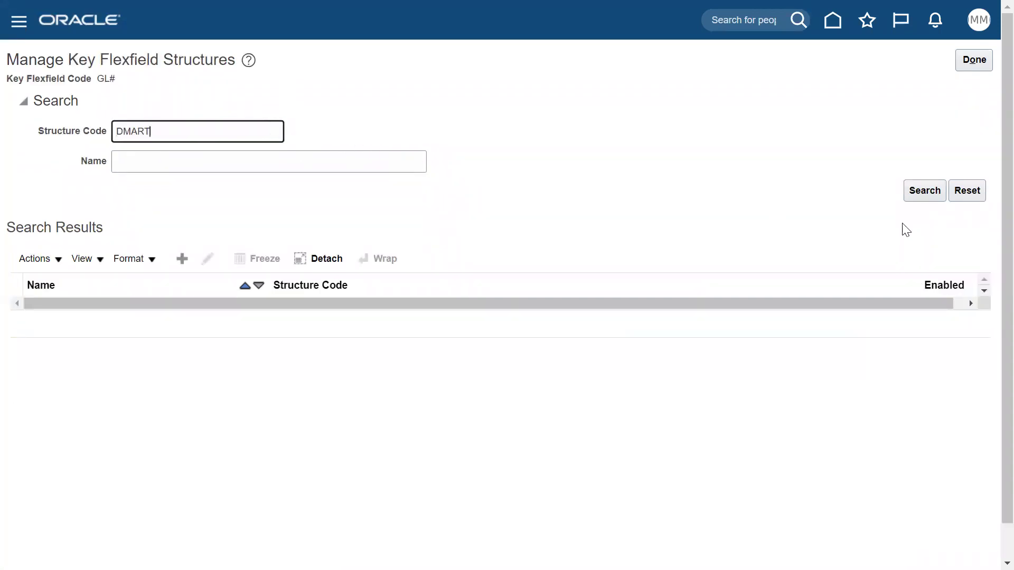
click(929, 192)
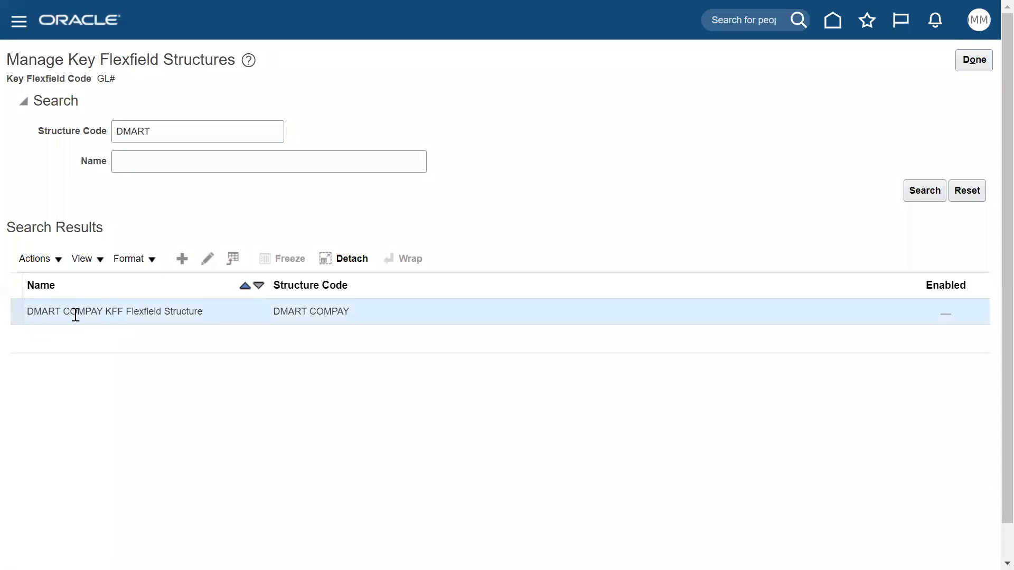
click(209, 260)
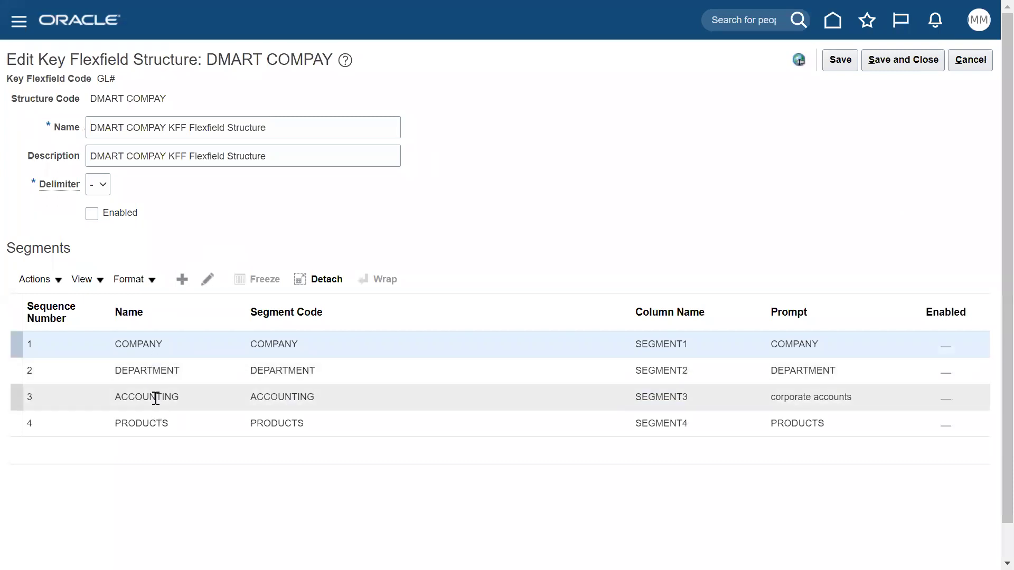
- Clear the COMPANY segment's Low range type and save it
click(207, 285)
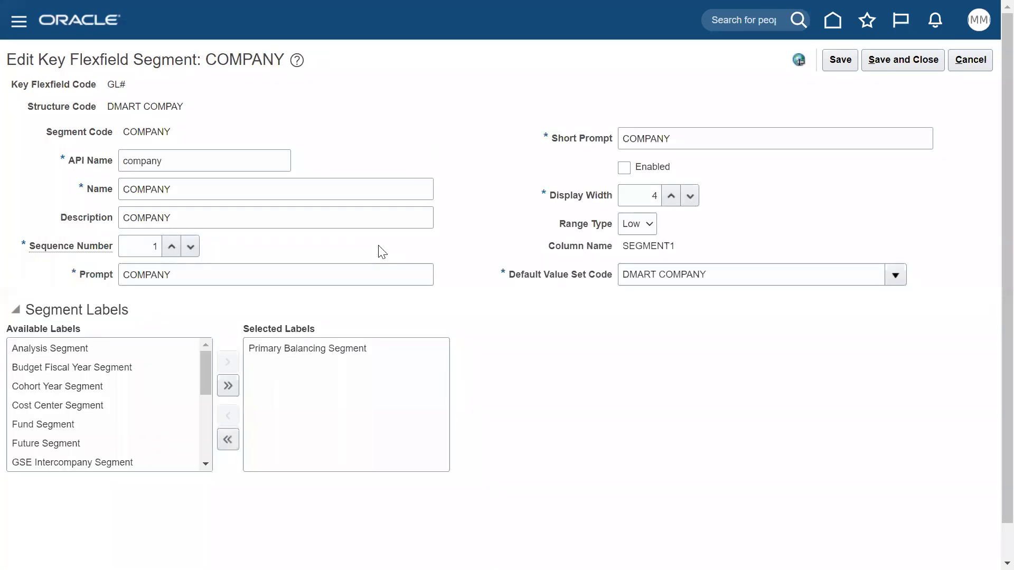
mouse_move(357, 355)
drag(559, 224, 639, 233)
click(645, 233)
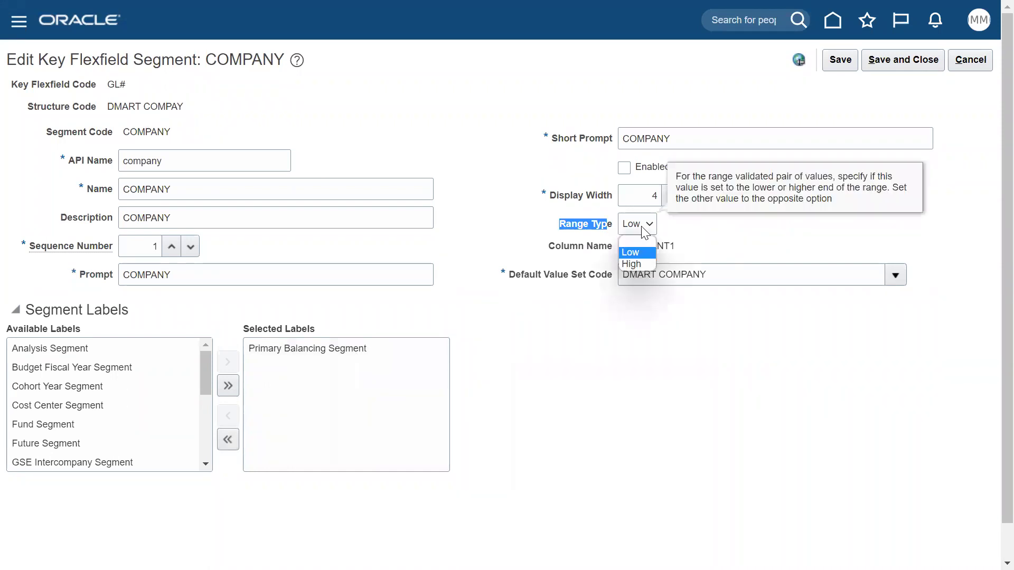
click(640, 241)
click(919, 60)
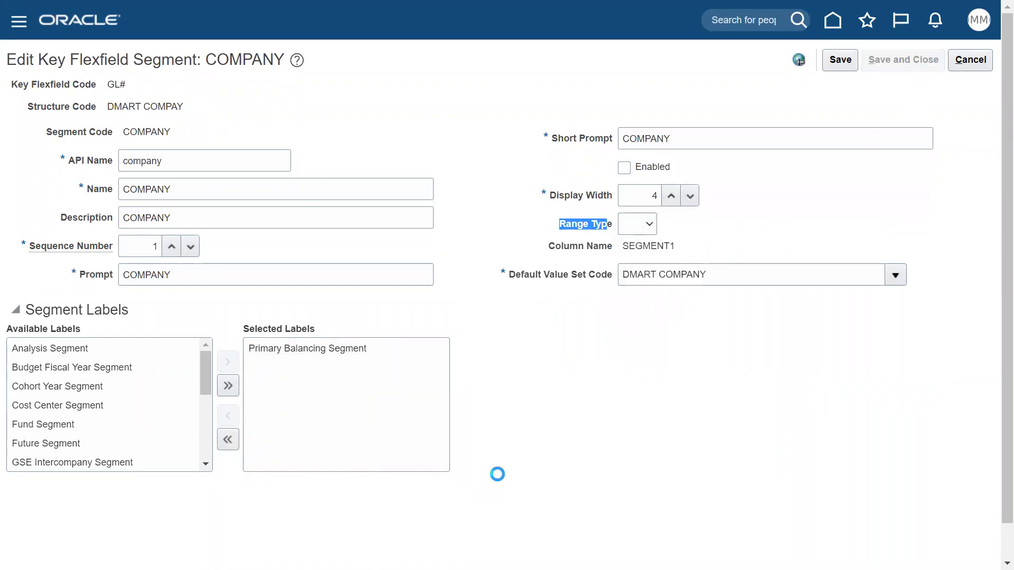
- Clear the DEPARTMENT segment's range type, remove its Cost Center Segment label, and save
click(198, 370)
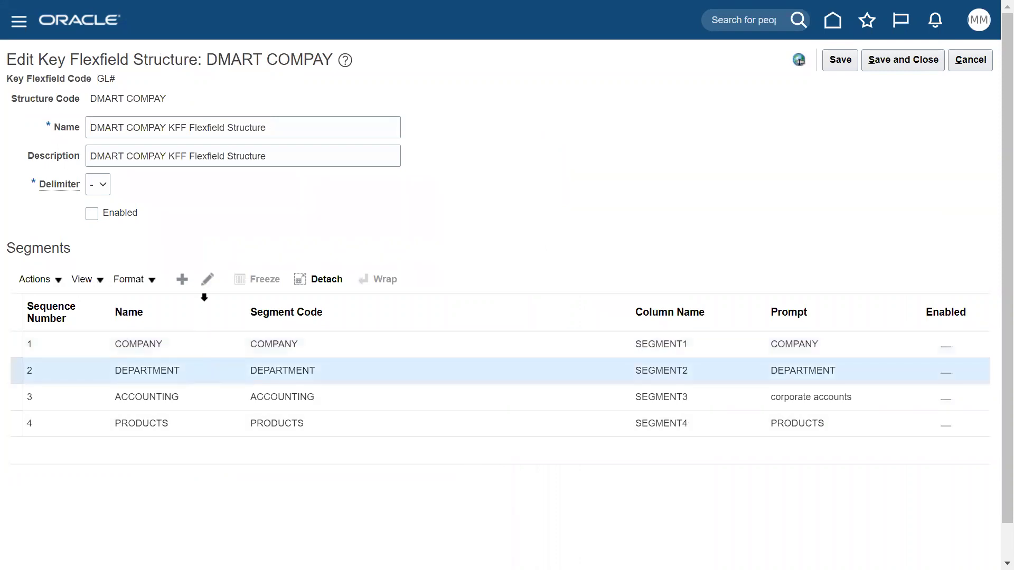
click(206, 278)
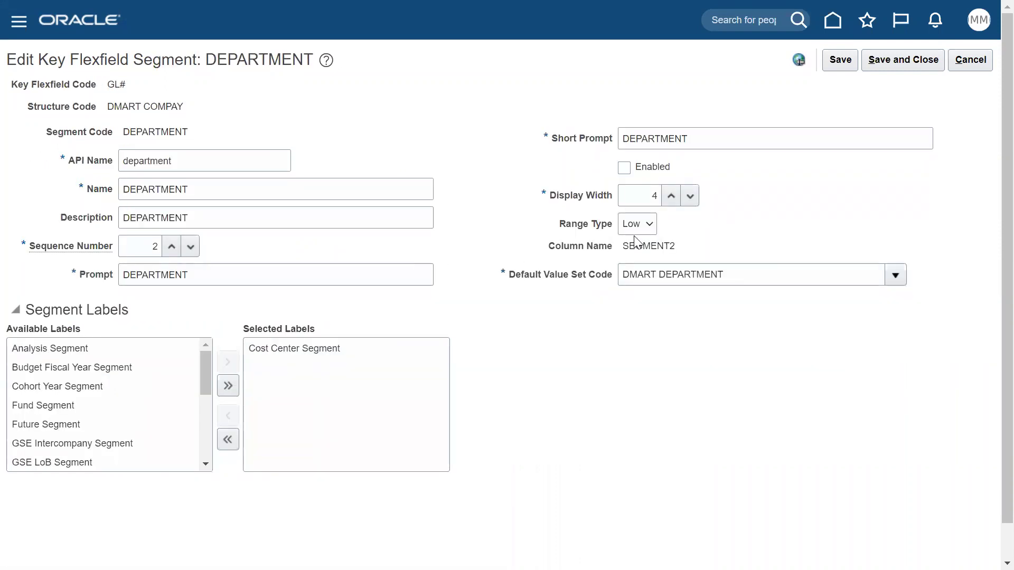
click(649, 228)
click(636, 236)
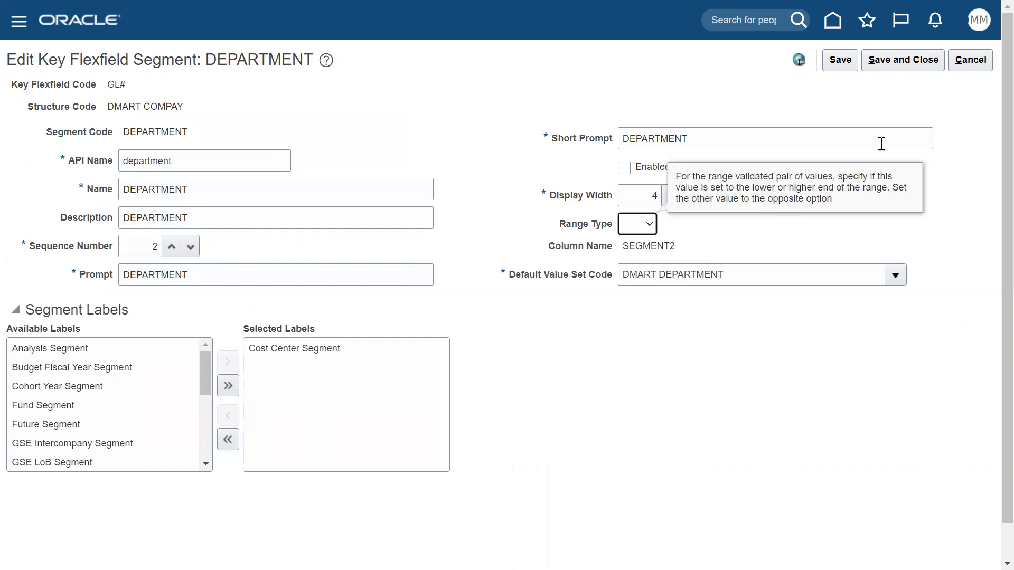
click(345, 353)
click(228, 416)
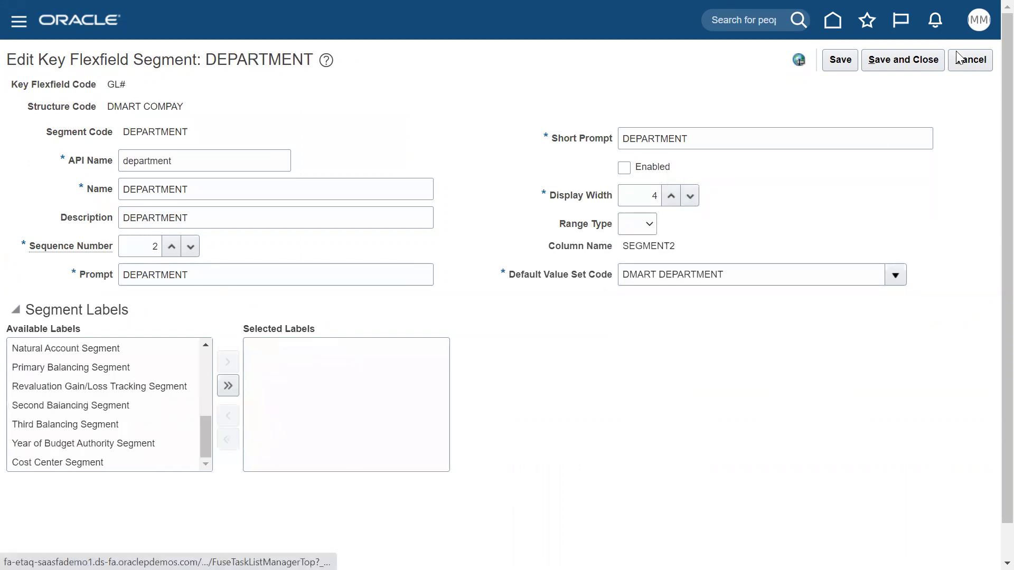
click(896, 62)
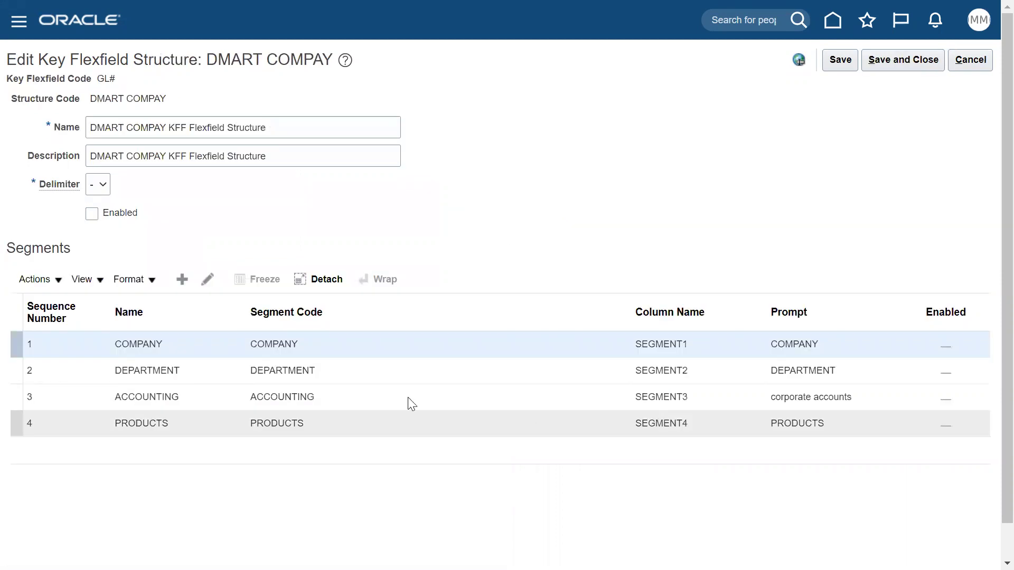
- Clear the ACCOUNTING segment's Low range type and save it
click(264, 408)
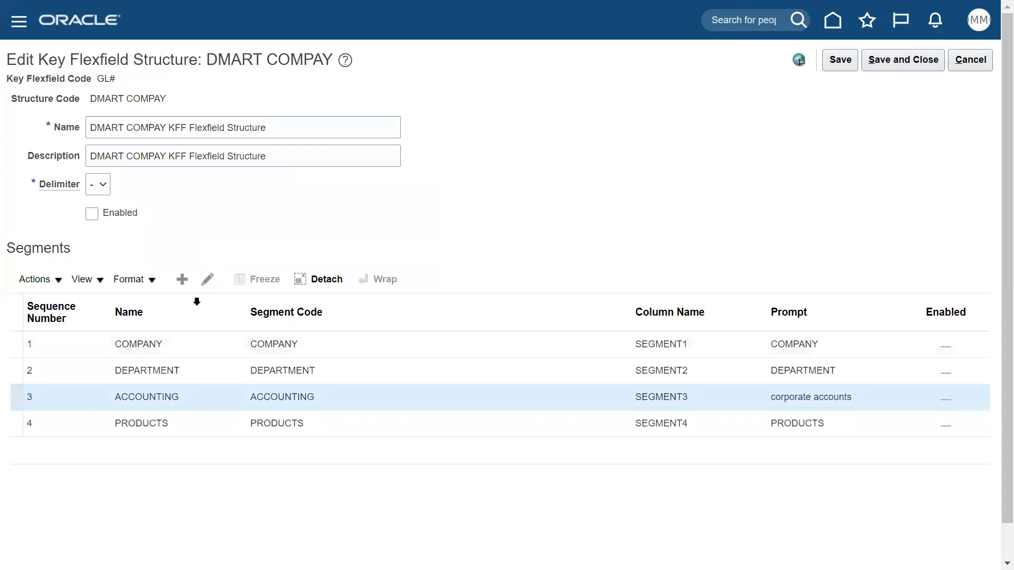
click(207, 279)
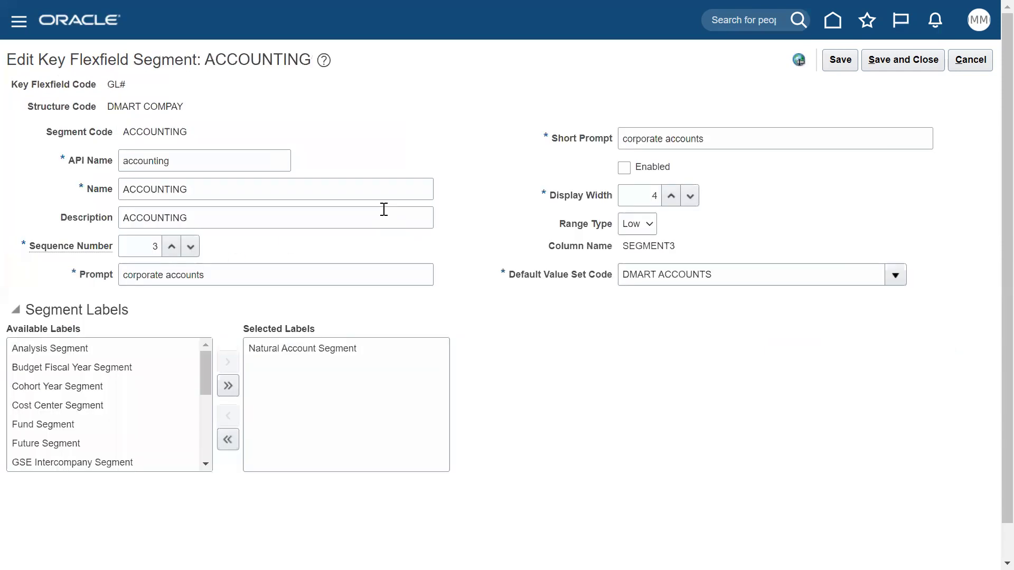
click(653, 224)
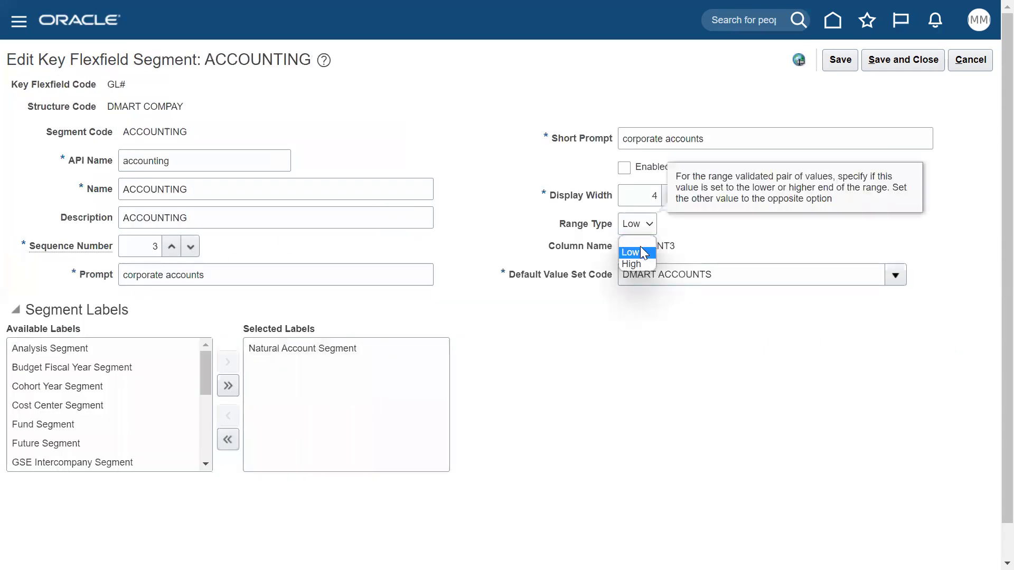
click(639, 248)
click(646, 225)
click(634, 242)
click(900, 59)
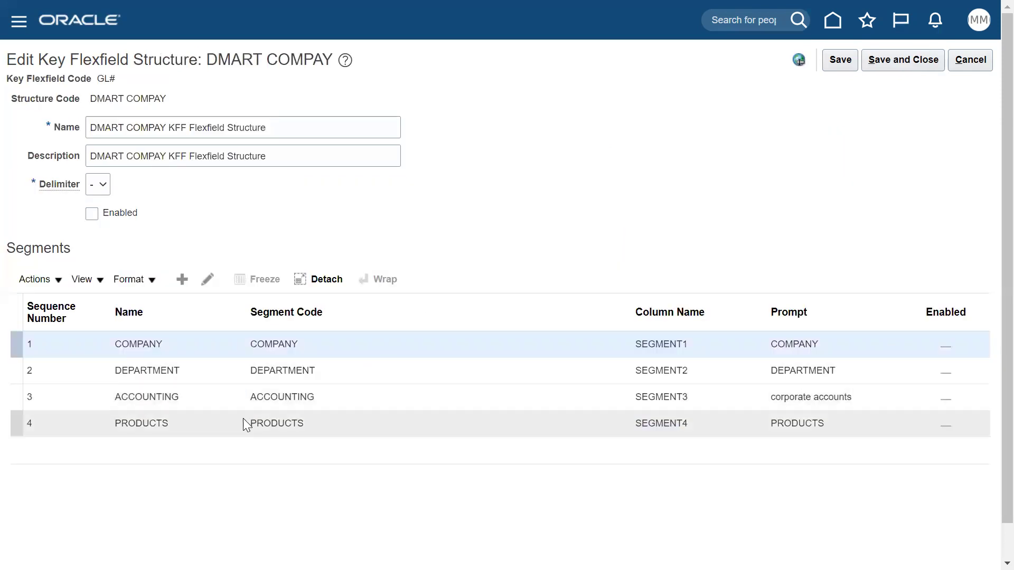
- Clear the PRODUCTS segment's Low range type and save it
click(216, 423)
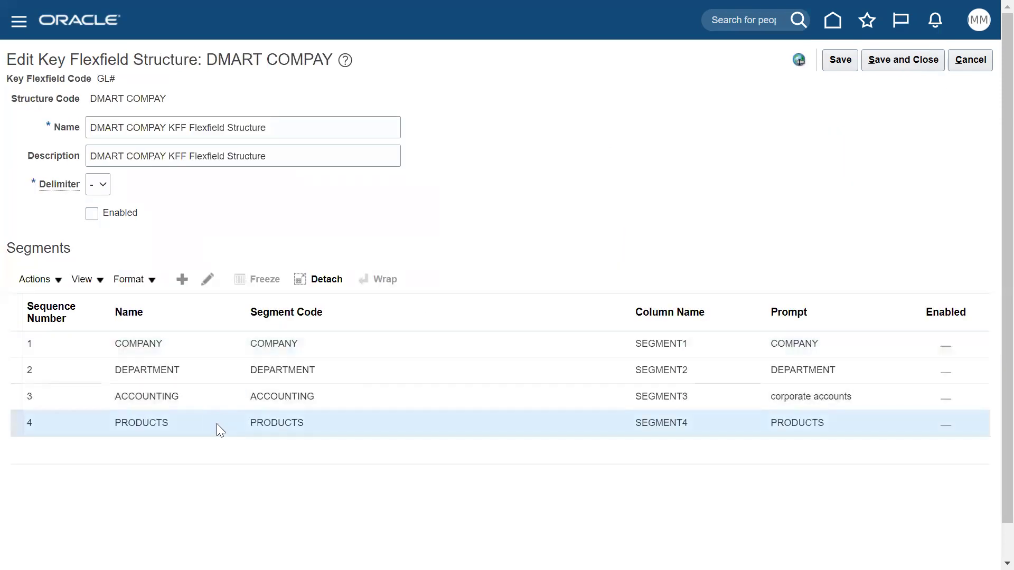
click(207, 279)
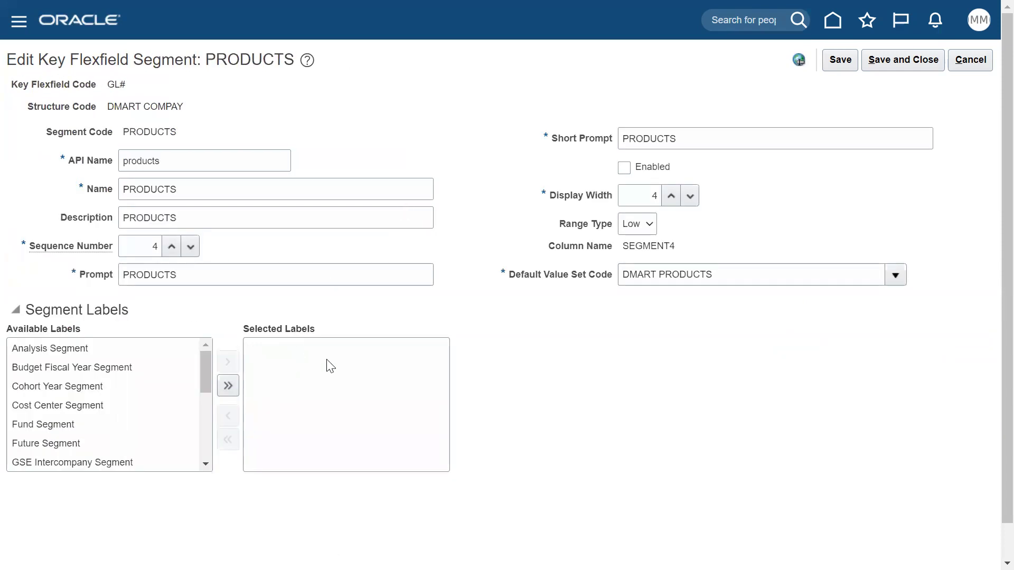
click(646, 228)
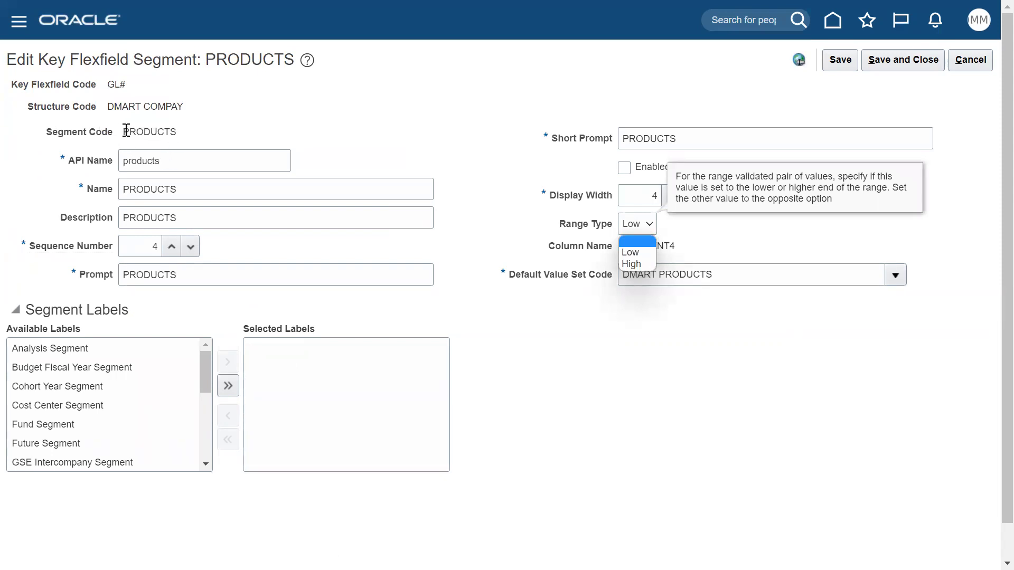
drag(124, 131, 199, 136)
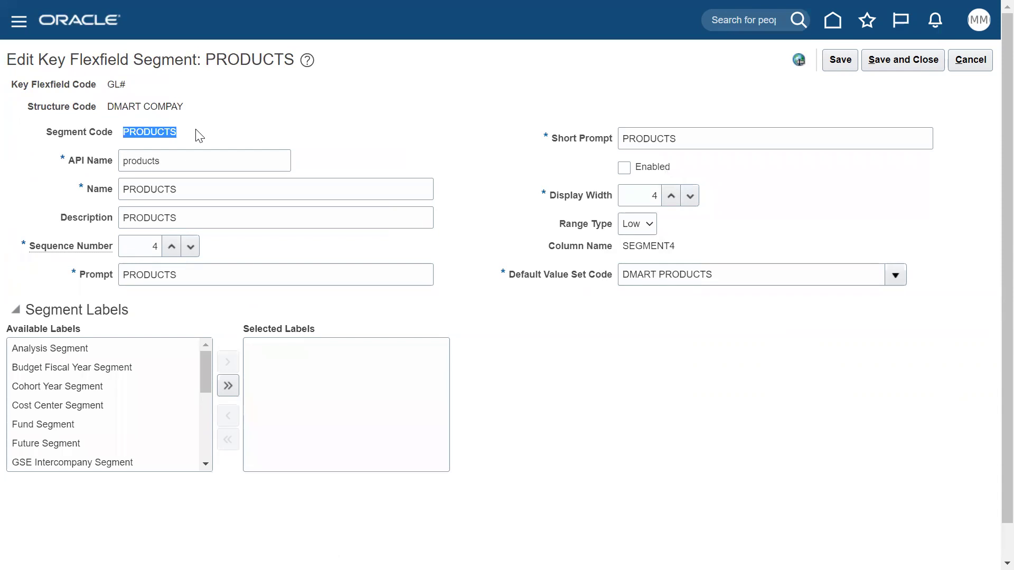
click(649, 227)
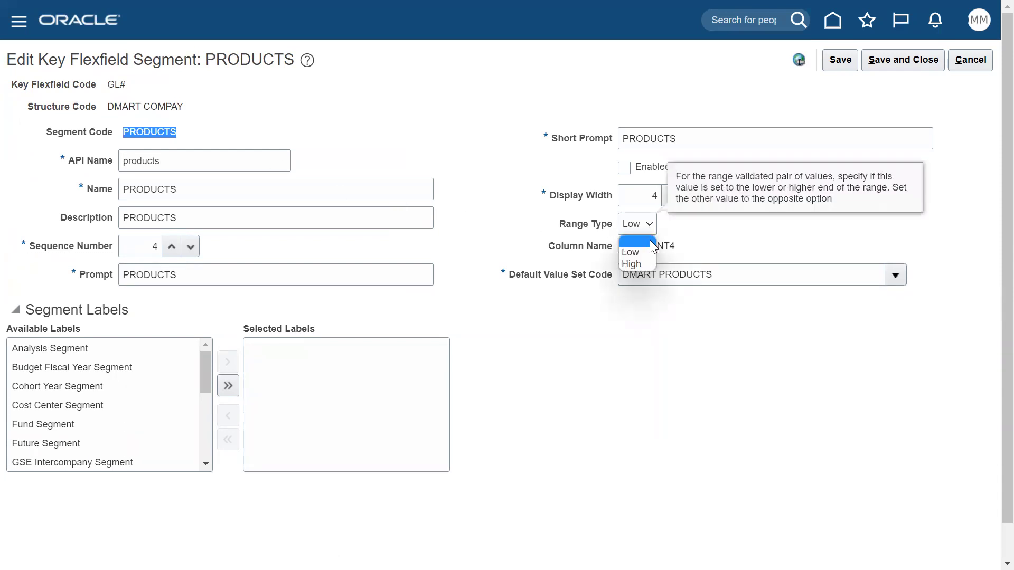
click(651, 243)
click(896, 66)
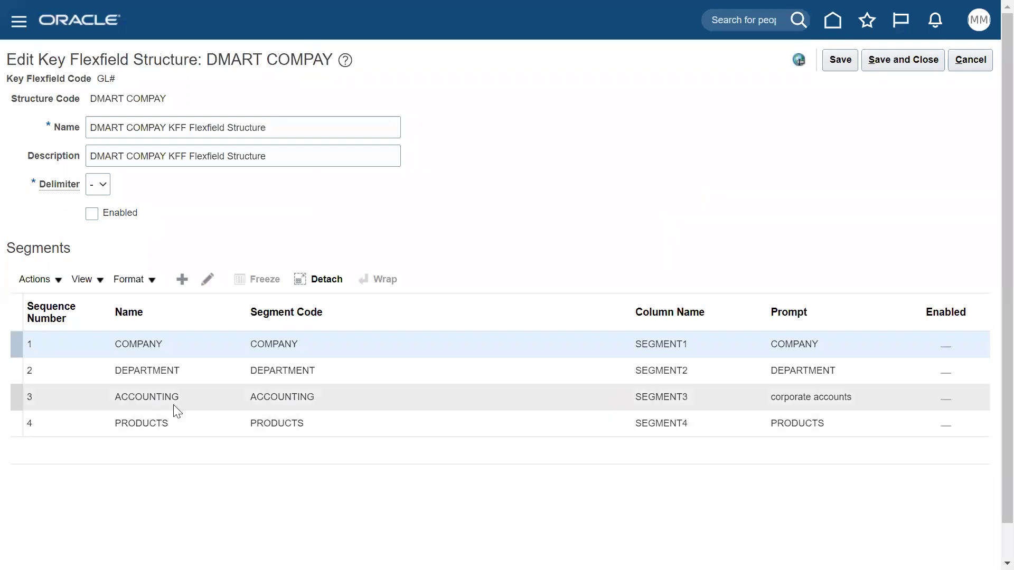
click(147, 400)
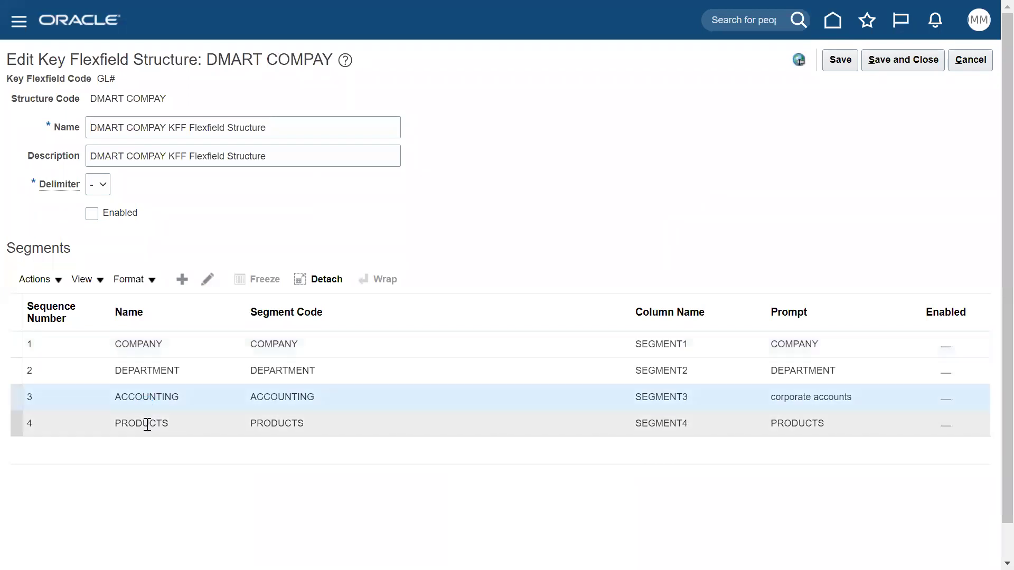
click(147, 424)
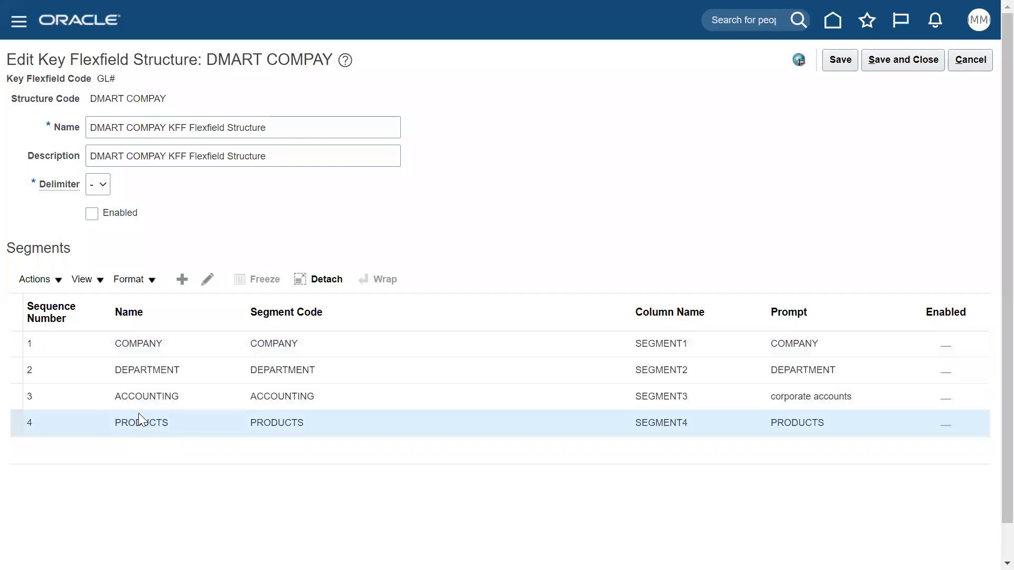
click(137, 397)
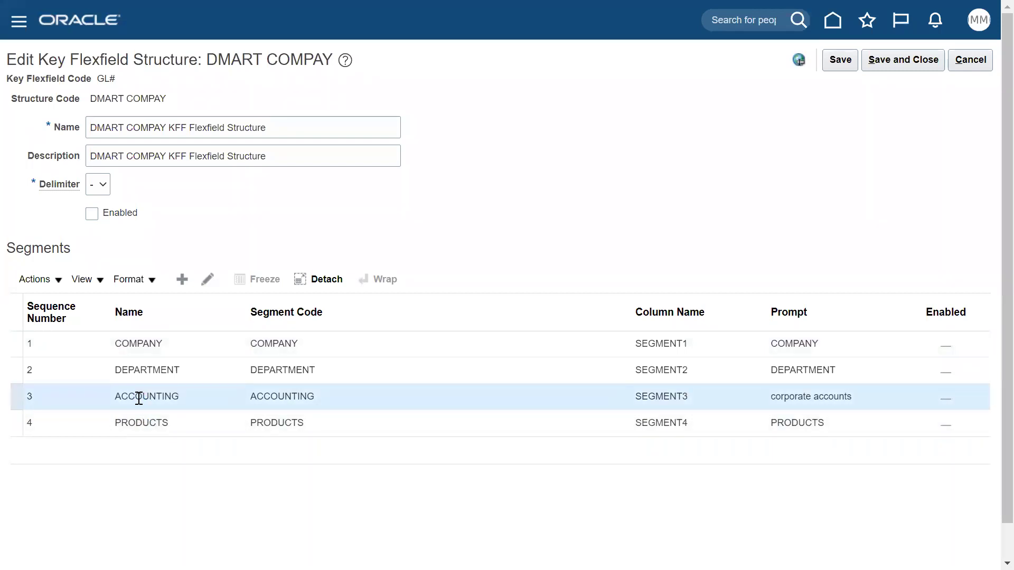
click(161, 423)
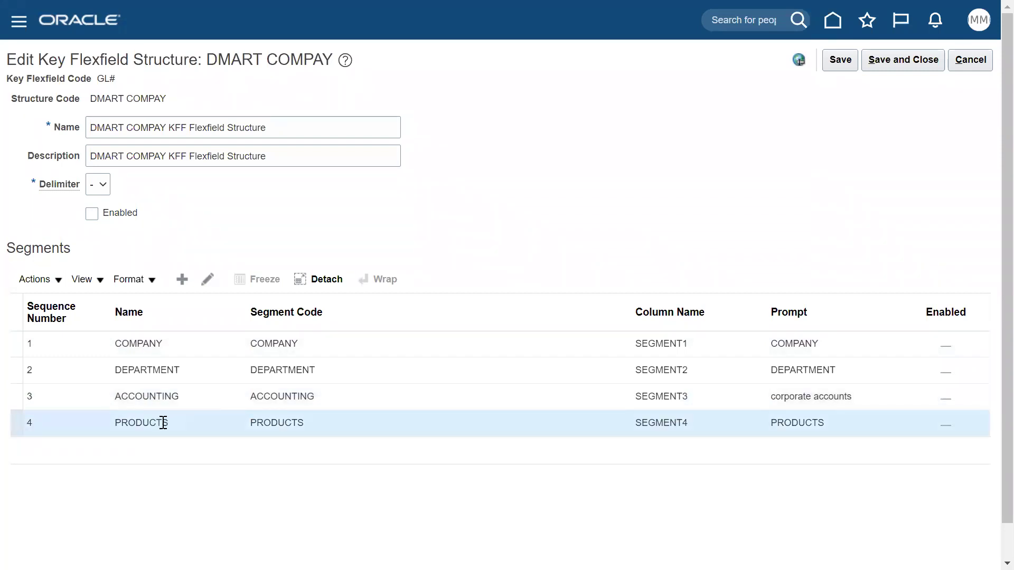
click(165, 395)
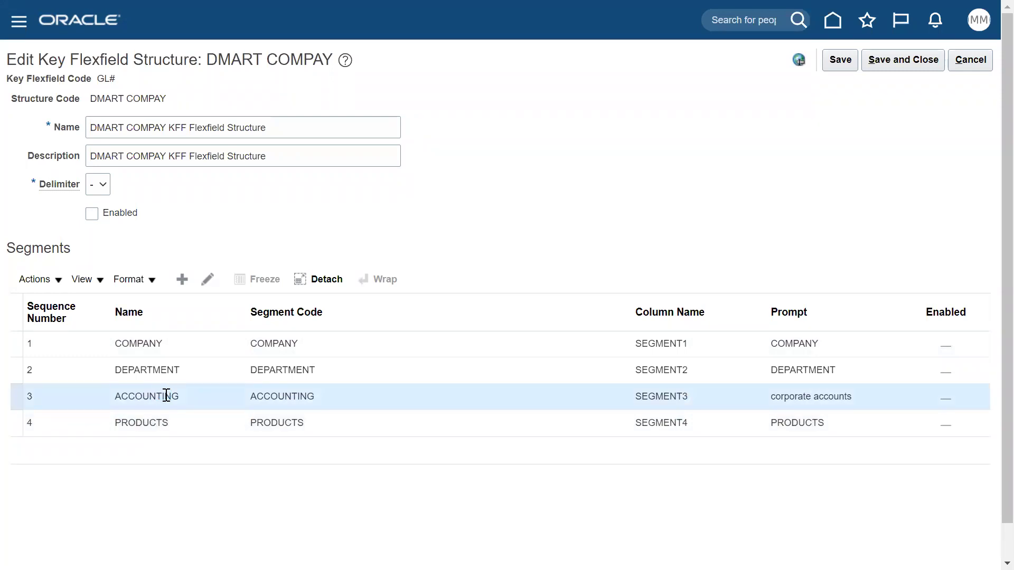
click(165, 423)
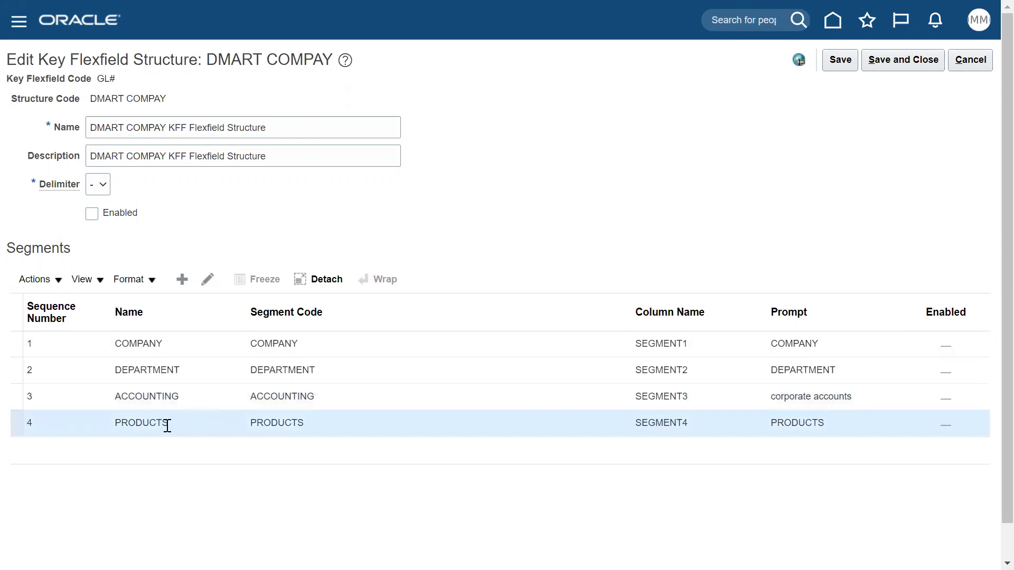
- Enable the DMART COMPAY structure, save it, and return to the structures list
click(91, 213)
click(900, 60)
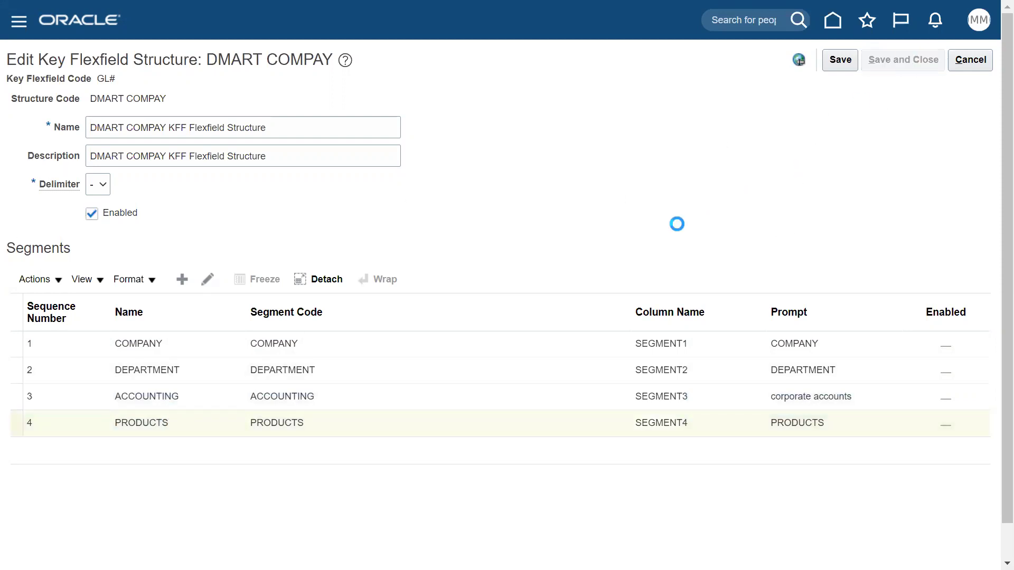
click(972, 60)
- Search GL# structure instances for the DMART COMPAY KFF Flexfield Structure
click(506, 274)
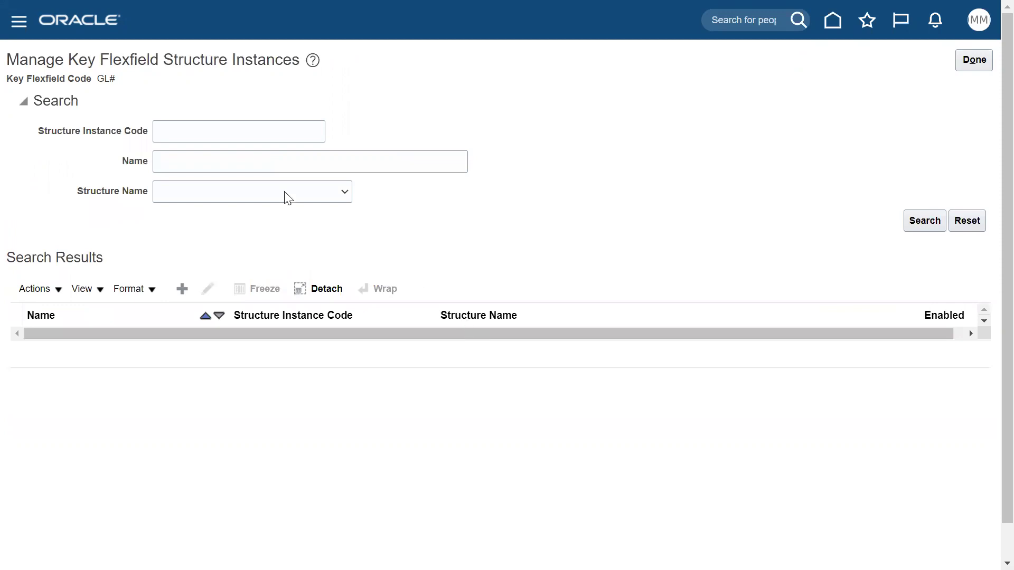
click(285, 196)
key(d)
key(Return)
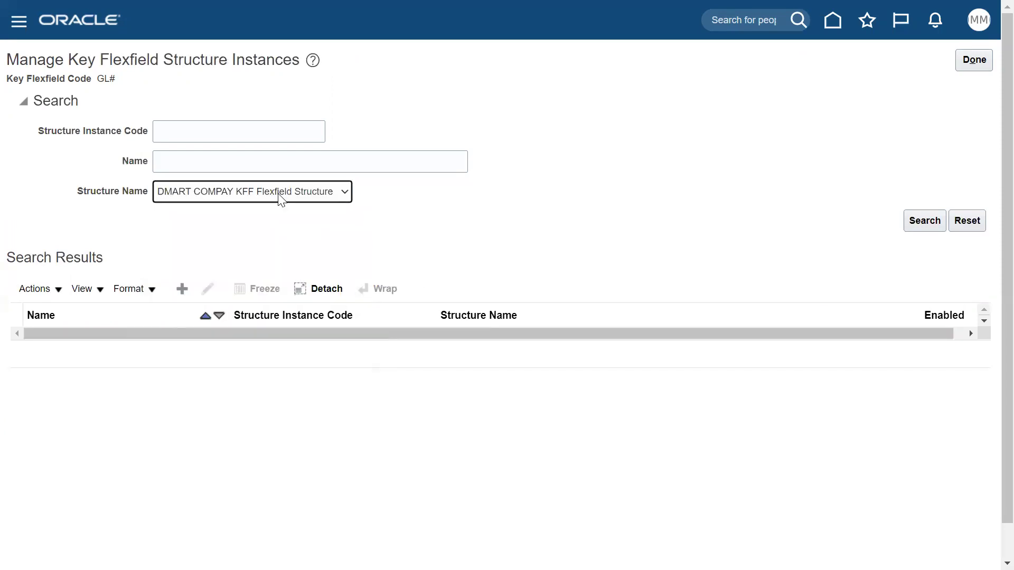
click(924, 222)
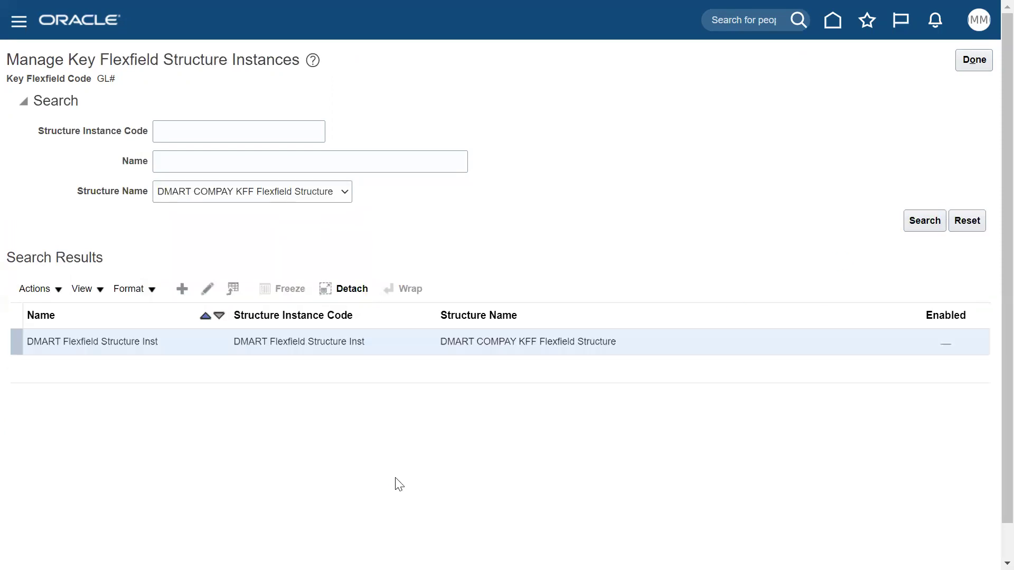
- Enable the DMART Flexfield Structure Inst instance and save it
click(207, 289)
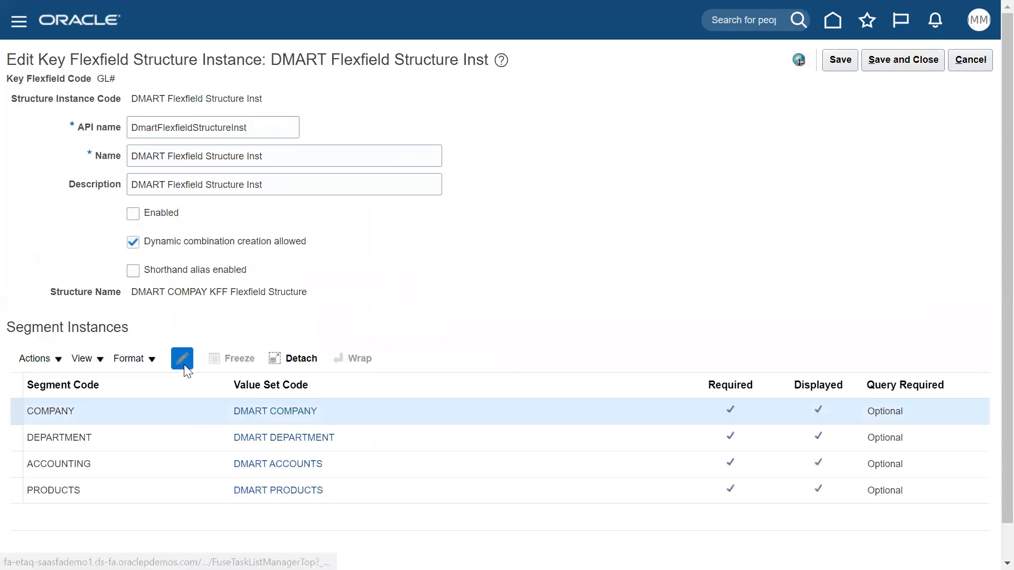
click(185, 364)
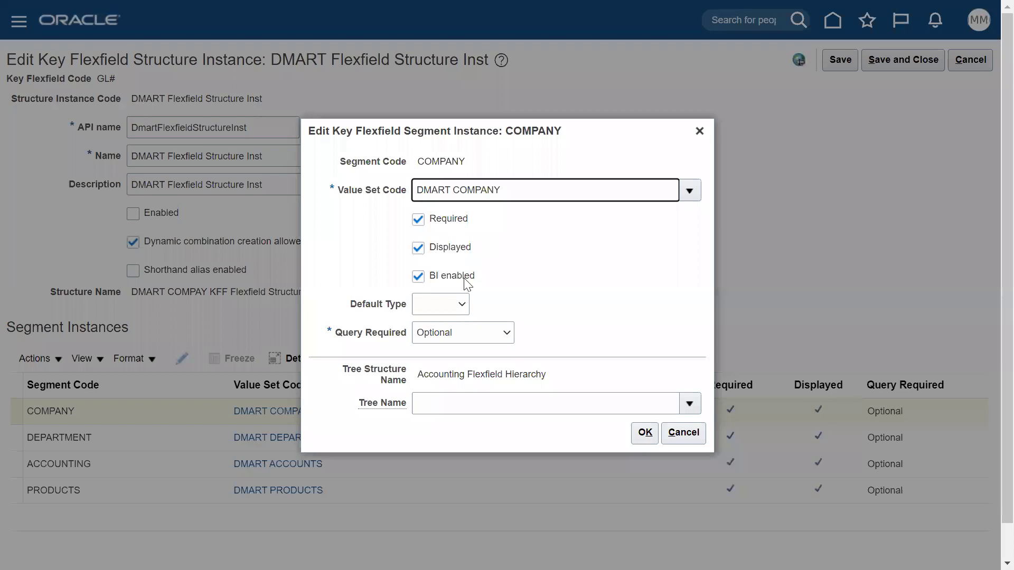
click(646, 432)
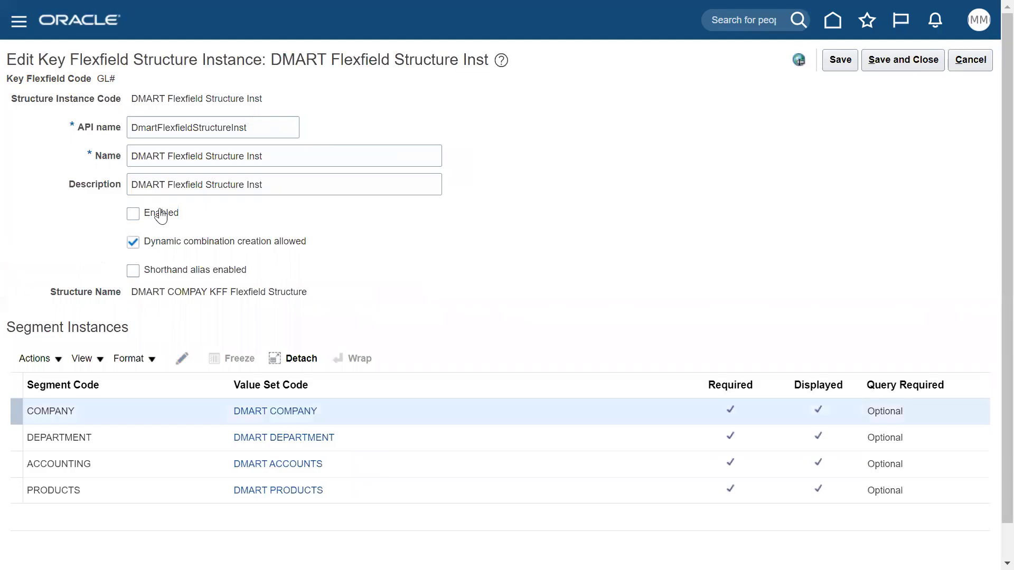
click(161, 213)
click(884, 64)
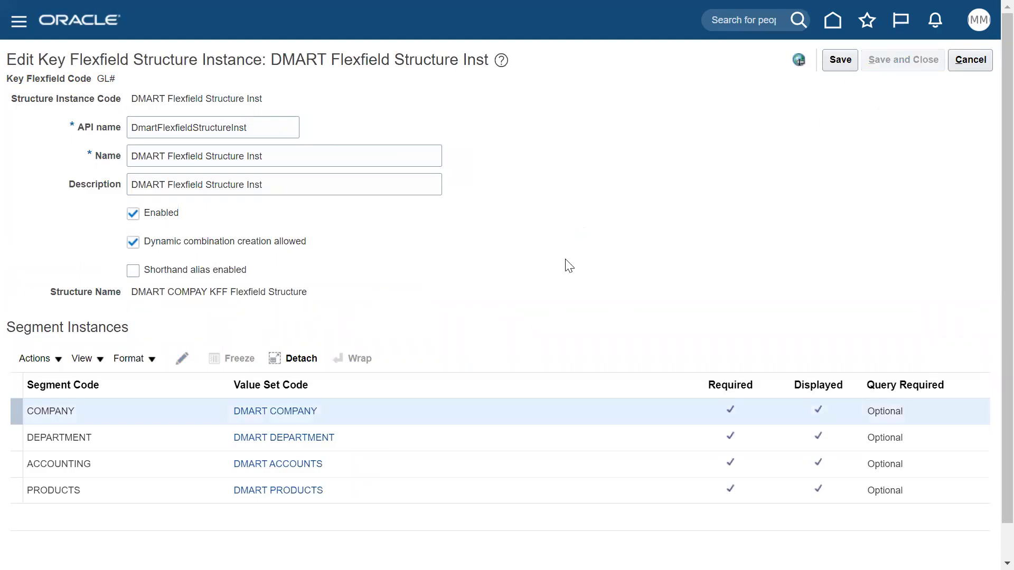
- Redeploy the Accounting Flexfield GL# and review the metadata validation error details
click(974, 61)
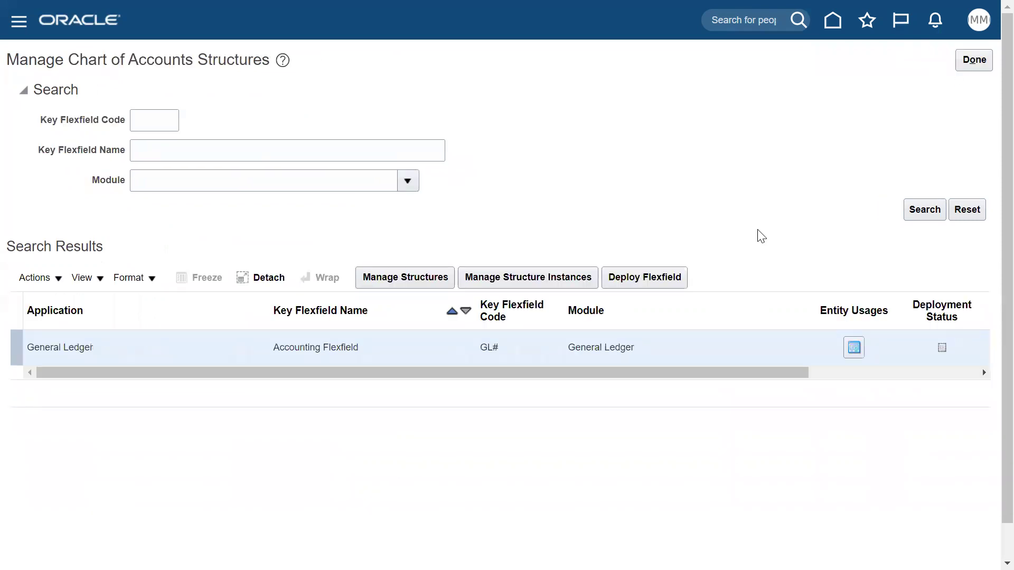
click(658, 281)
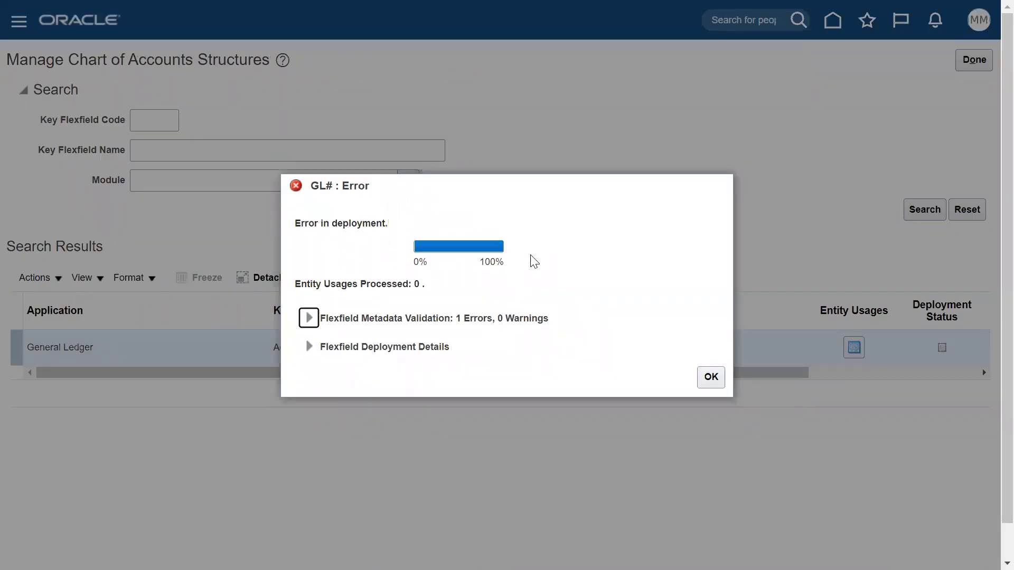
triple_click(334, 232)
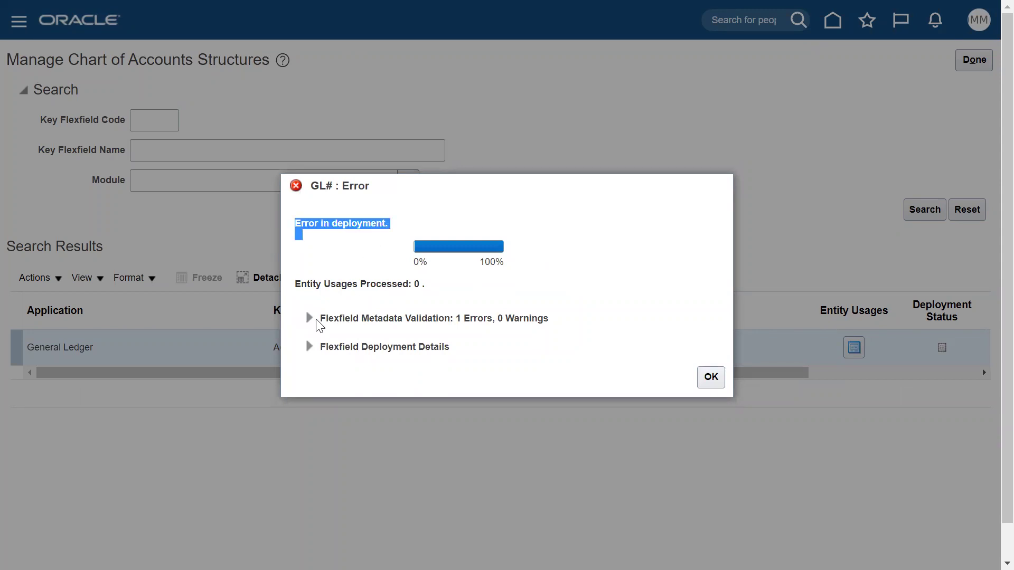
click(315, 320)
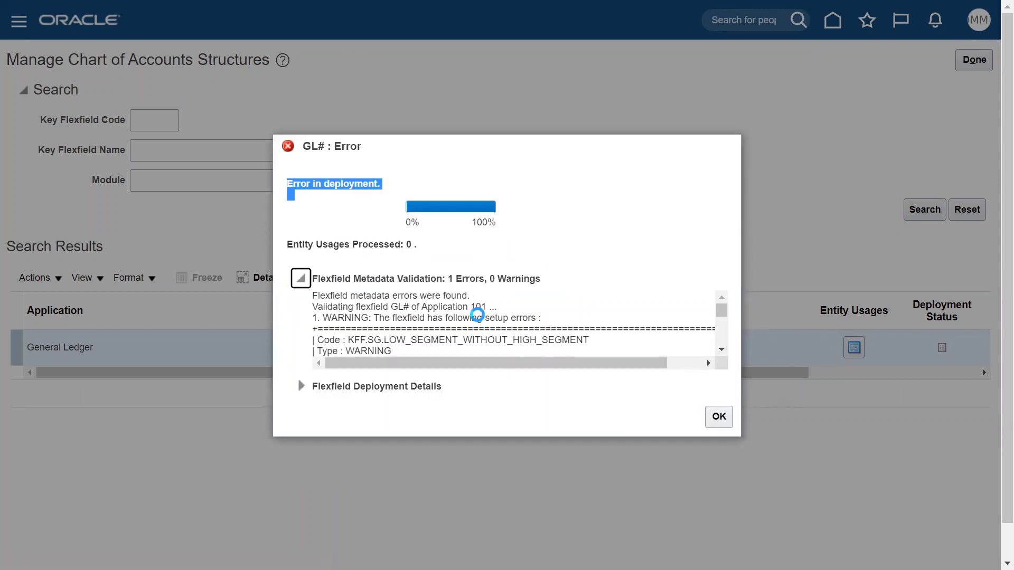
drag(728, 368, 736, 400)
click(472, 330)
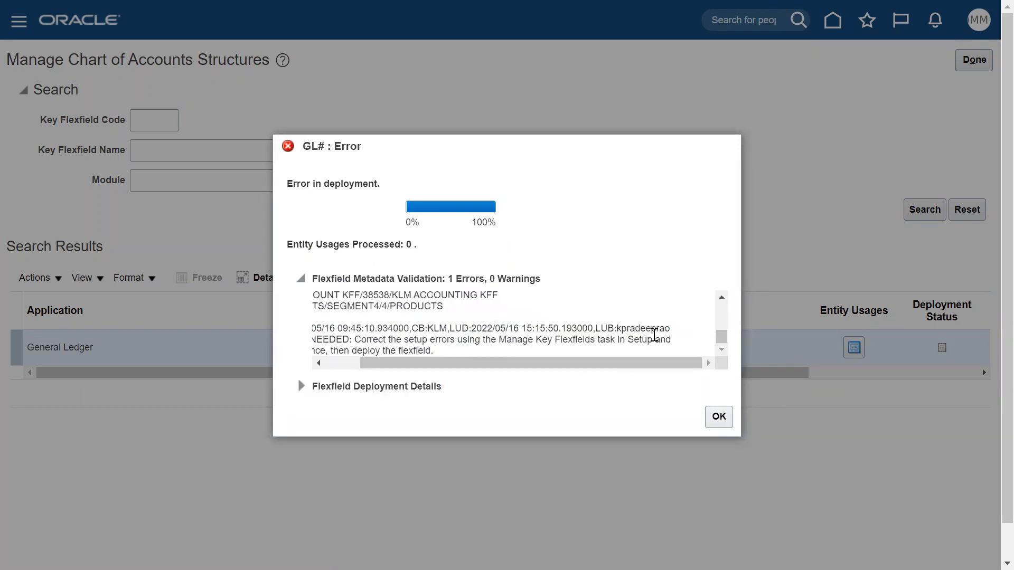
drag(401, 296, 455, 340)
click(493, 339)
scroll(496, 338, down, 1)
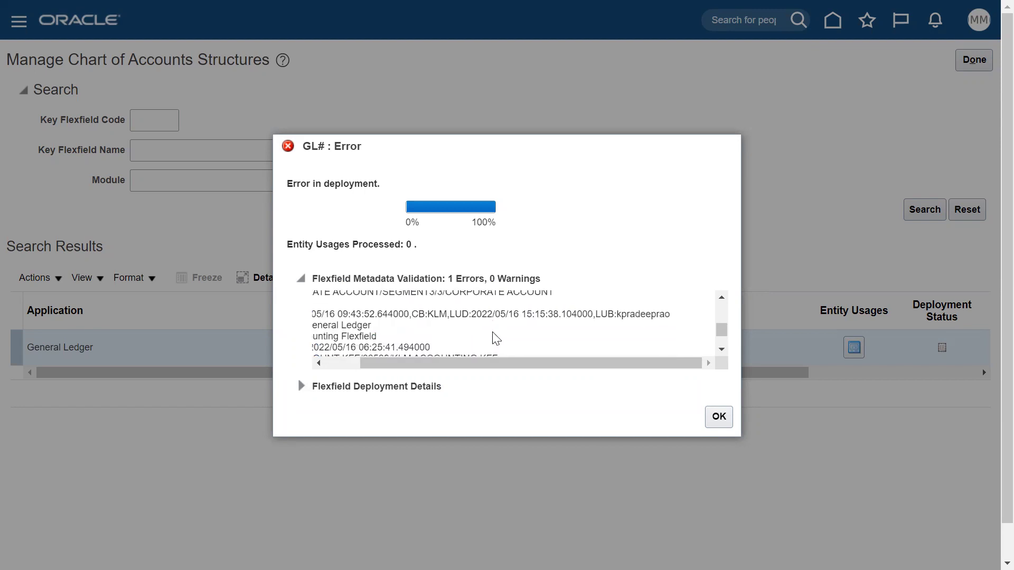
scroll(495, 338, down, 3)
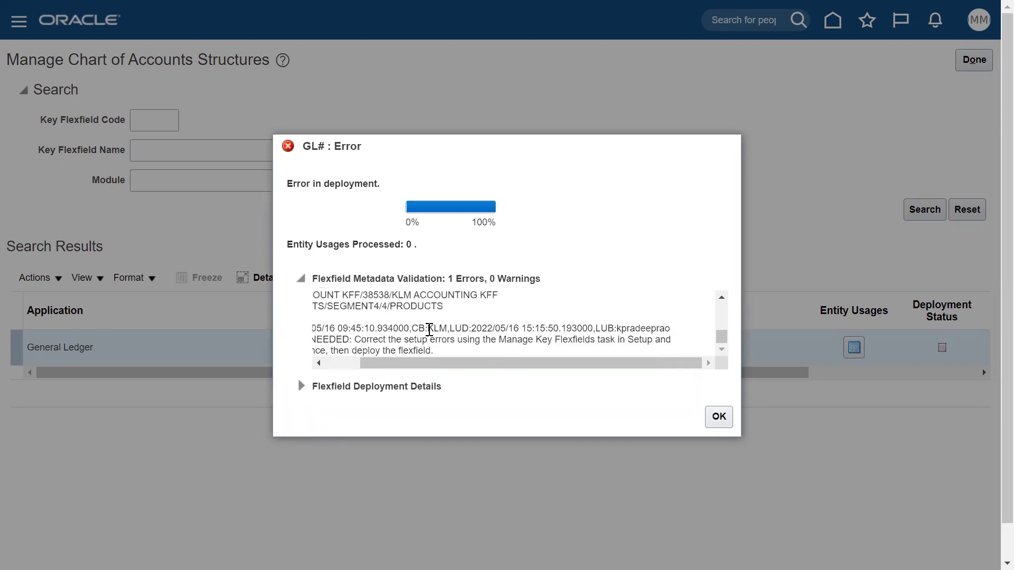
- Copy the KLM structure code from the error log
drag(429, 329, 439, 329)
drag(394, 298, 395, 315)
scroll(395, 315, up, 2)
click(394, 344)
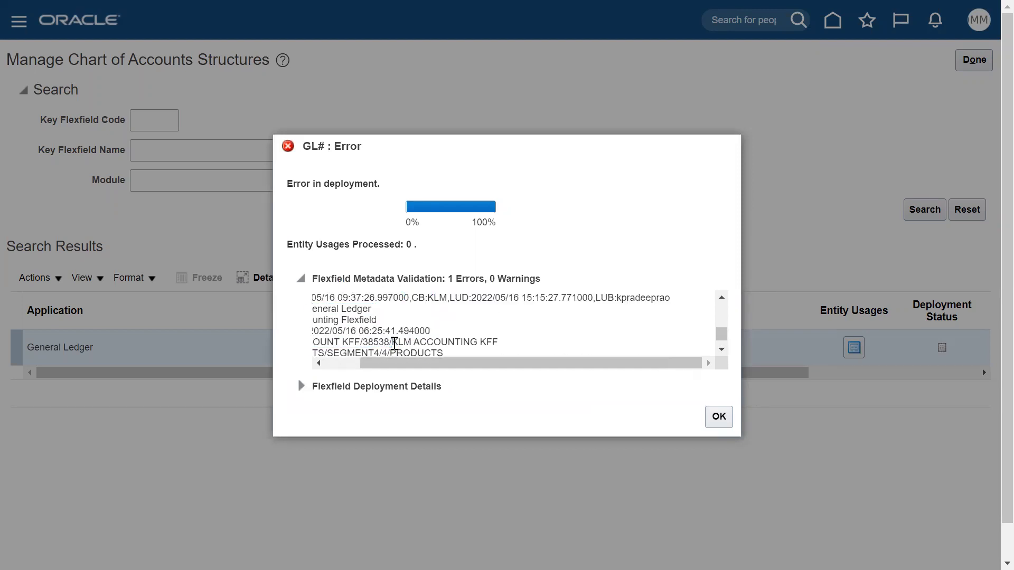
double_click(397, 343)
key(ctrl+c)
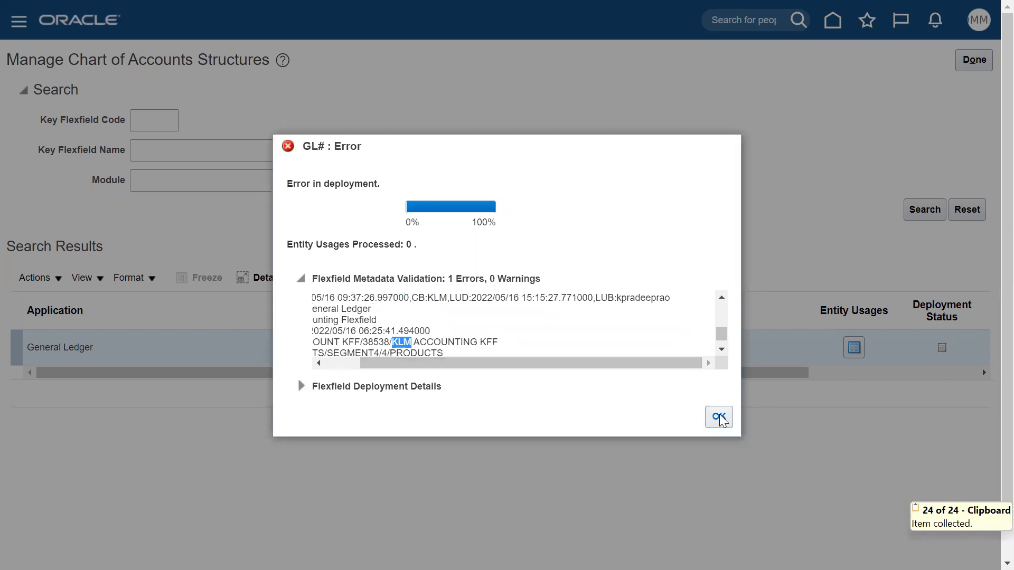
- Filter the GL# key flexfield structures by structure code KLM
click(721, 419)
click(394, 276)
click(183, 132)
key(ctrl+v)
- Open KLM ACCOUNTING KFF and clear the COMPANY segment's Low range type
click(923, 189)
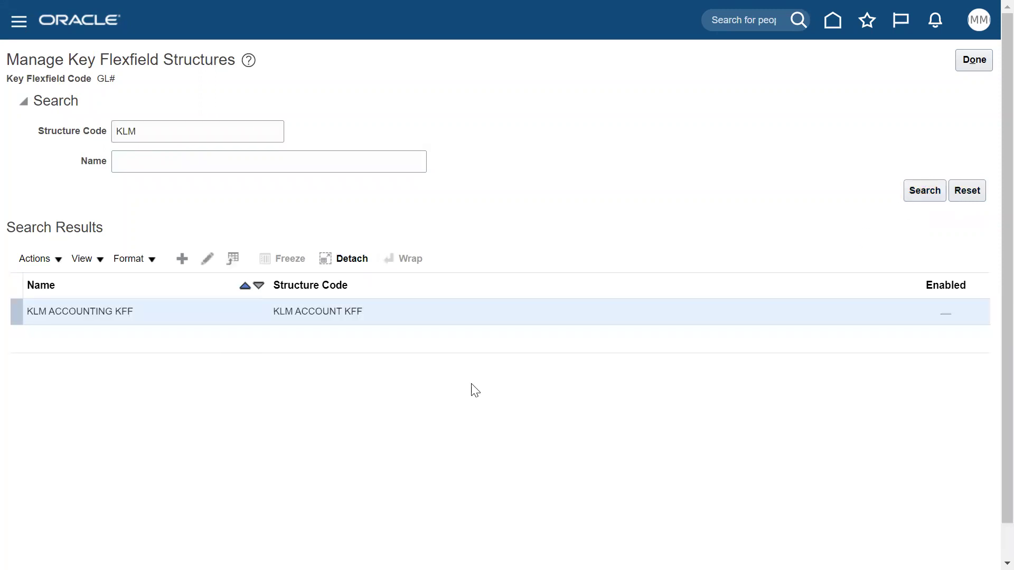
click(207, 258)
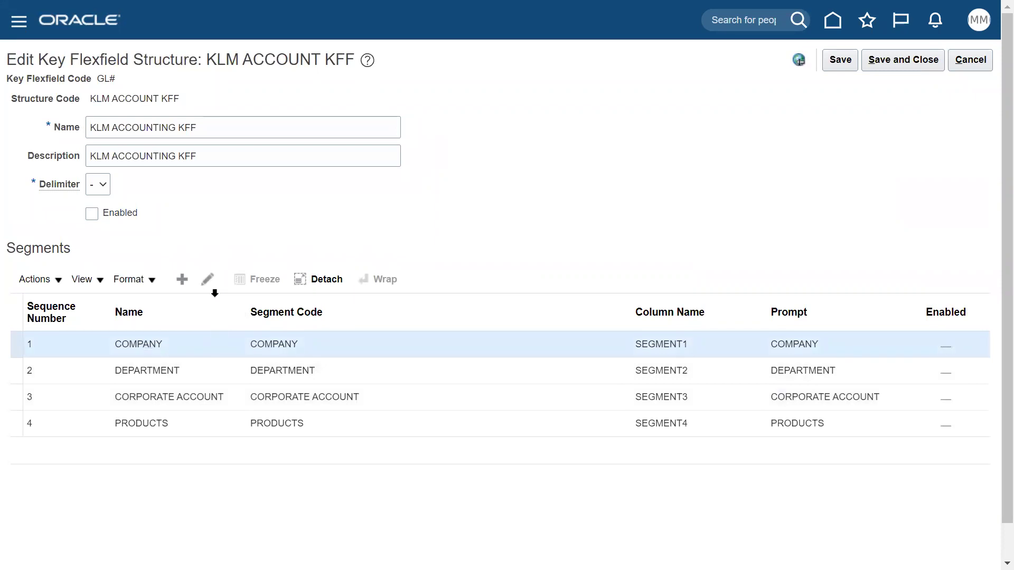
click(208, 280)
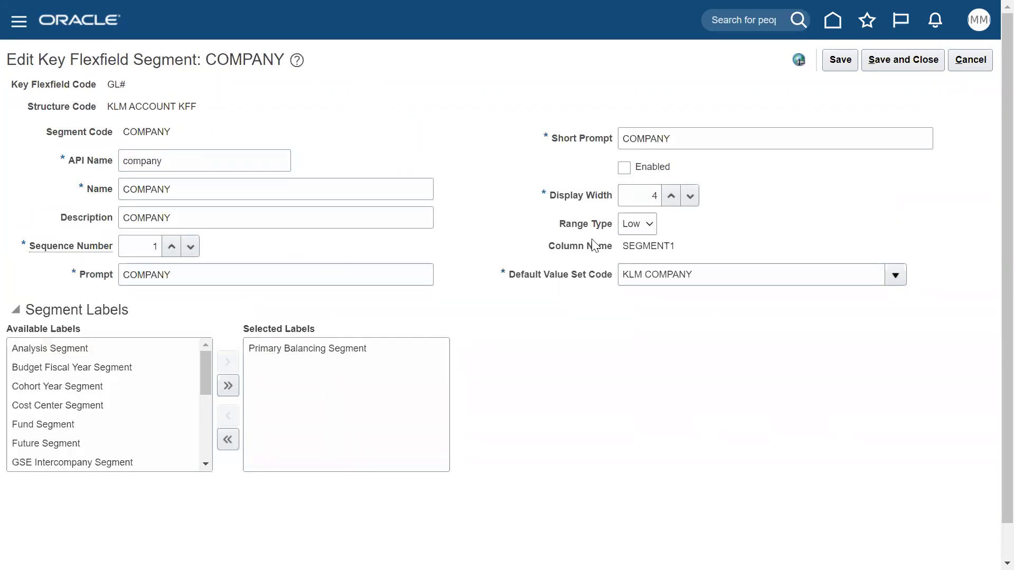
click(637, 224)
click(632, 236)
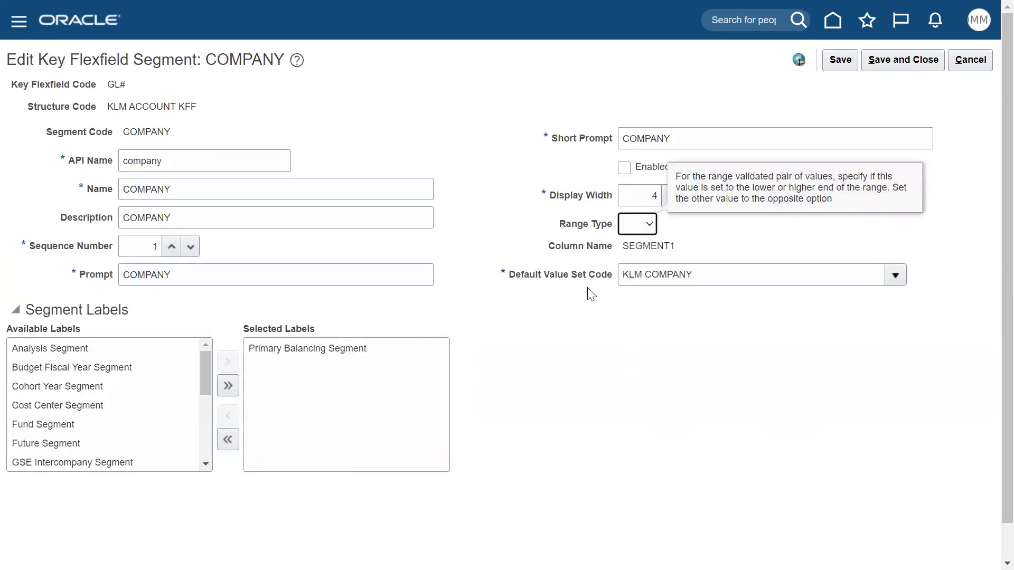
click(894, 58)
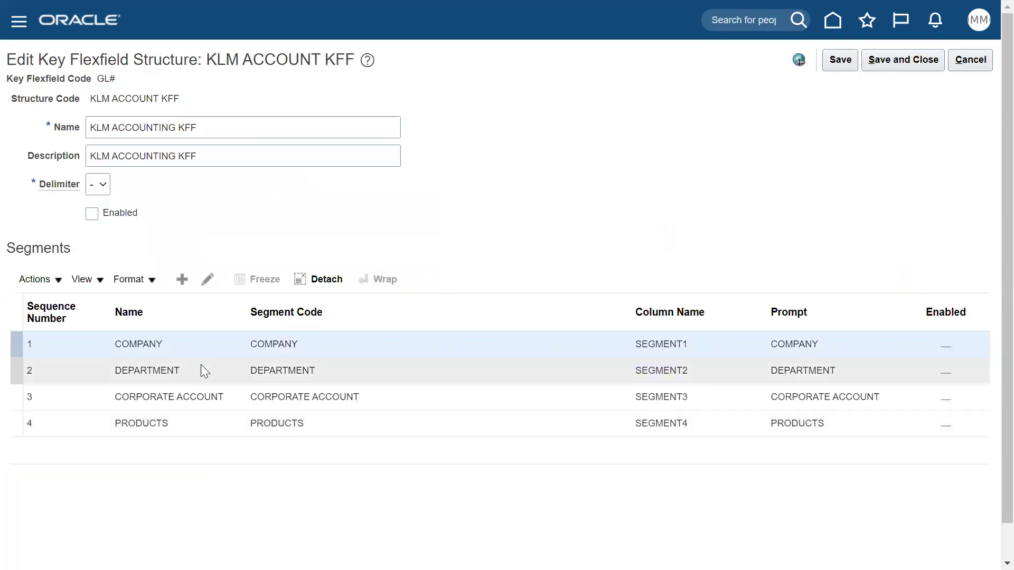
- Clear the DEPARTMENT segment's Low range type and save it
click(201, 369)
click(205, 281)
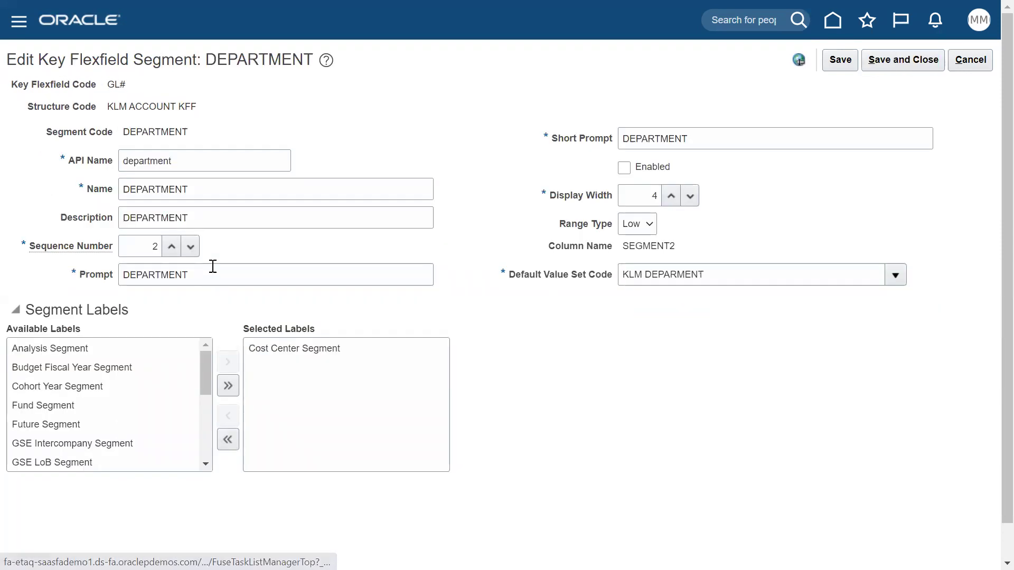
click(654, 219)
click(628, 238)
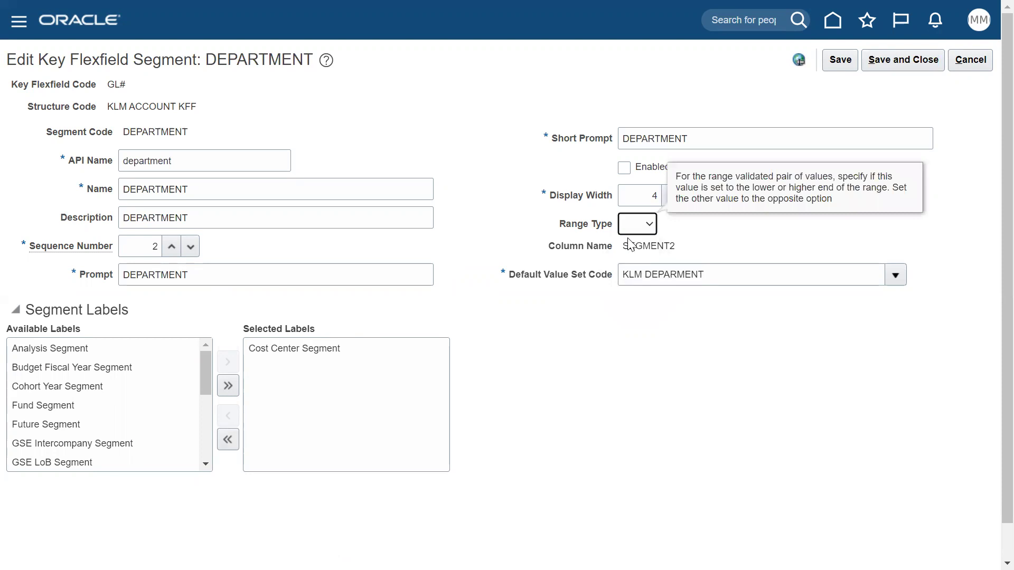
click(897, 62)
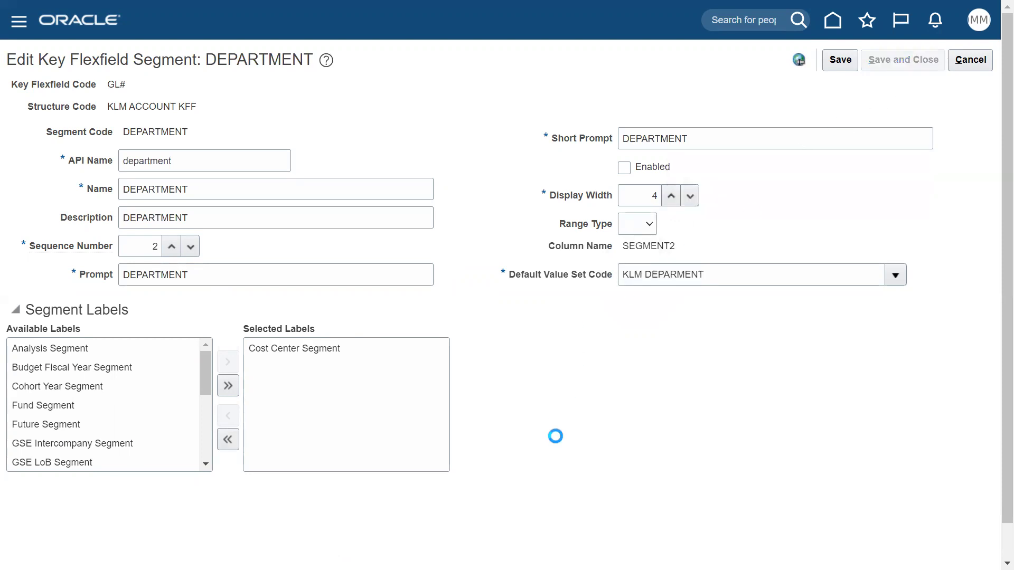
- Clear the CORPORATE ACCOUNT segment's Low range type and save it
click(186, 397)
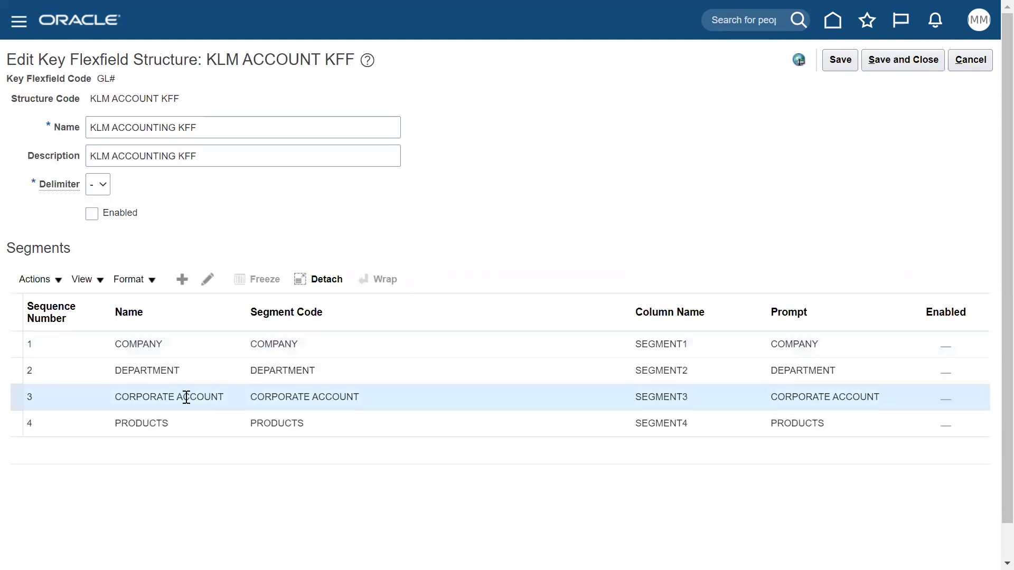
click(208, 279)
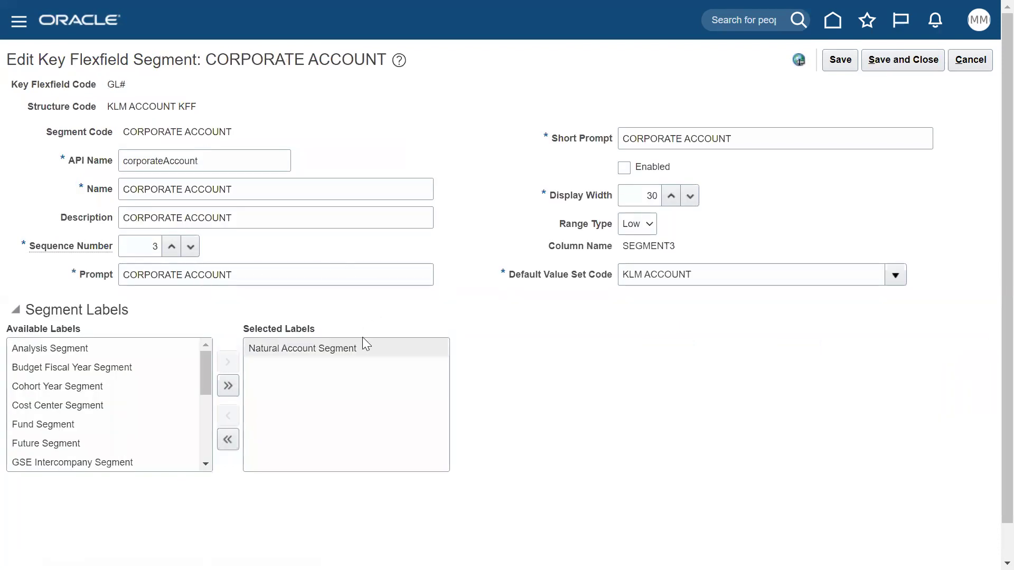
click(649, 224)
click(646, 239)
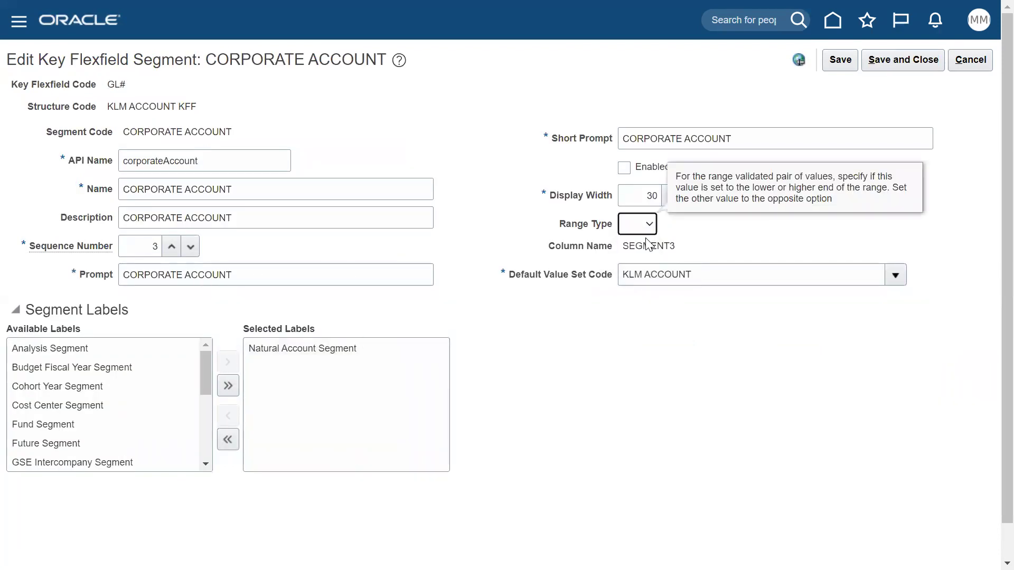
click(892, 61)
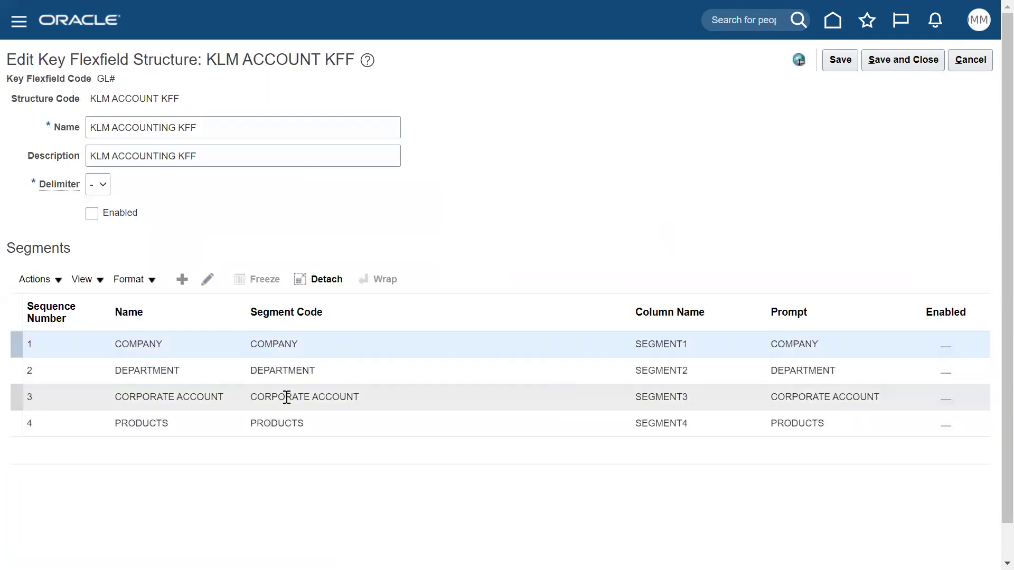
- Clear the PRODUCTS segment's range type, then save and close the KLM structure
click(262, 420)
click(206, 279)
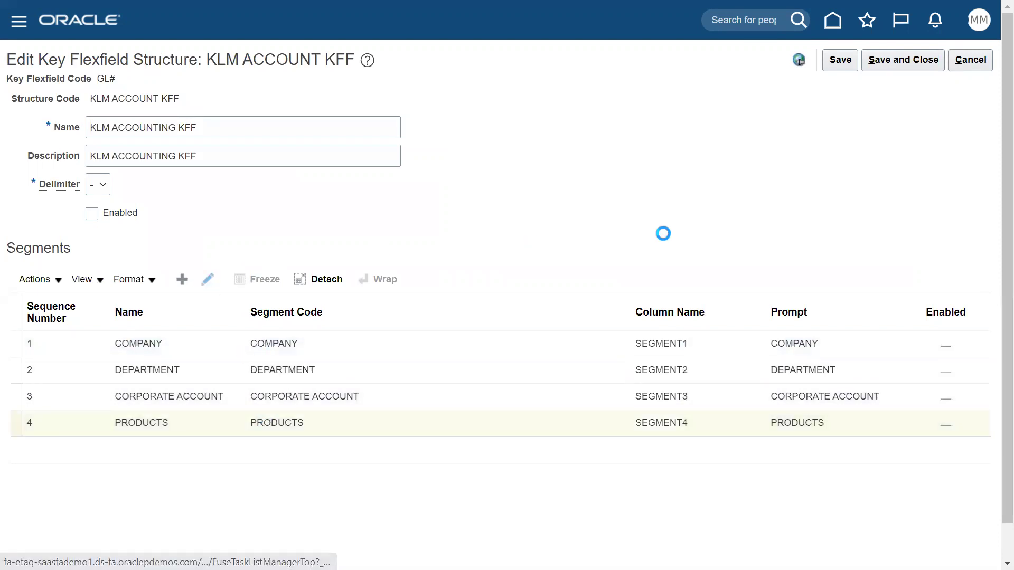
click(641, 224)
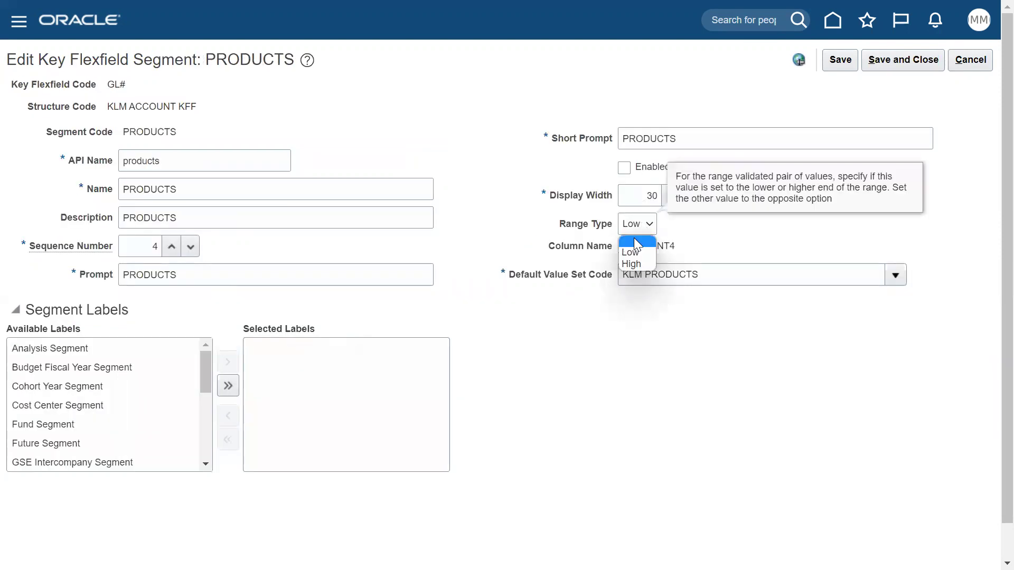
click(634, 245)
click(903, 60)
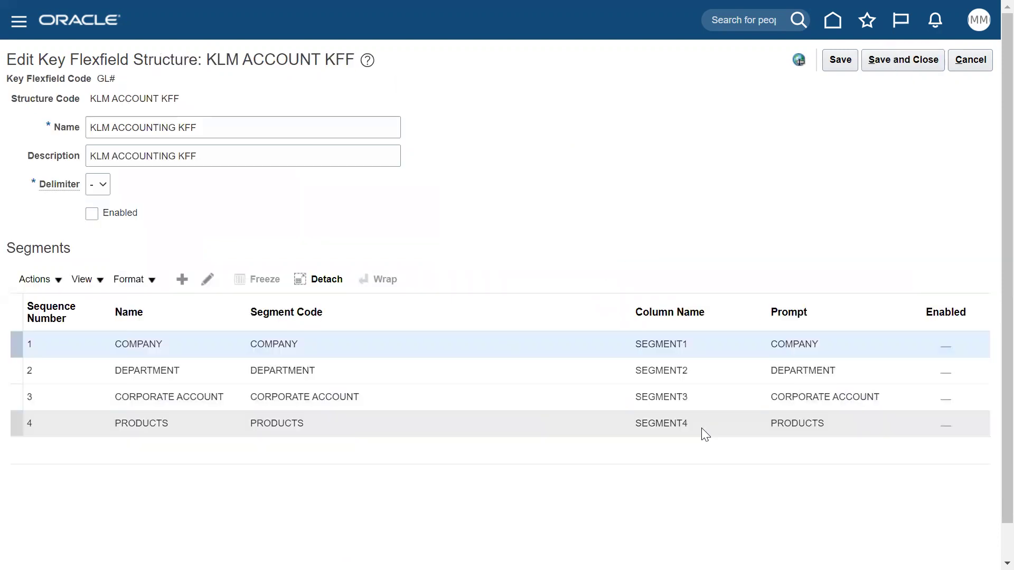
click(890, 63)
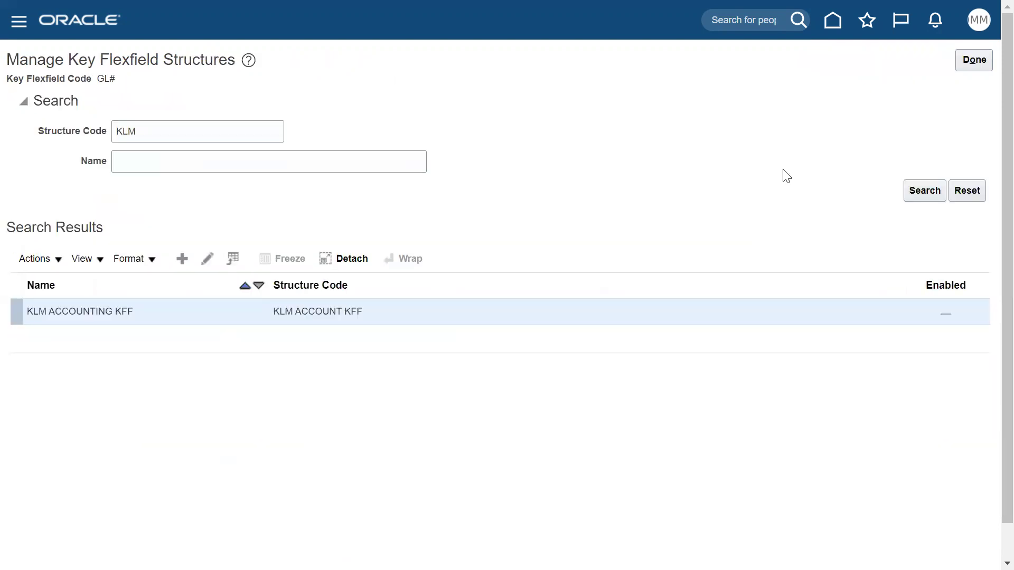
- Redeploy Accounting Flexfield GL#, succeeding with 36 of 36 entity usages processed
click(973, 61)
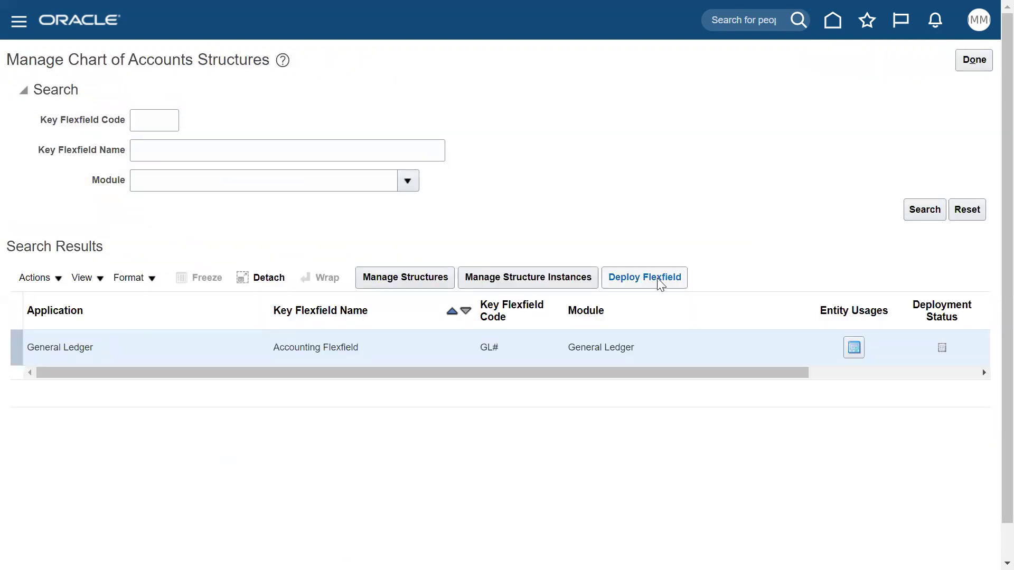
click(657, 278)
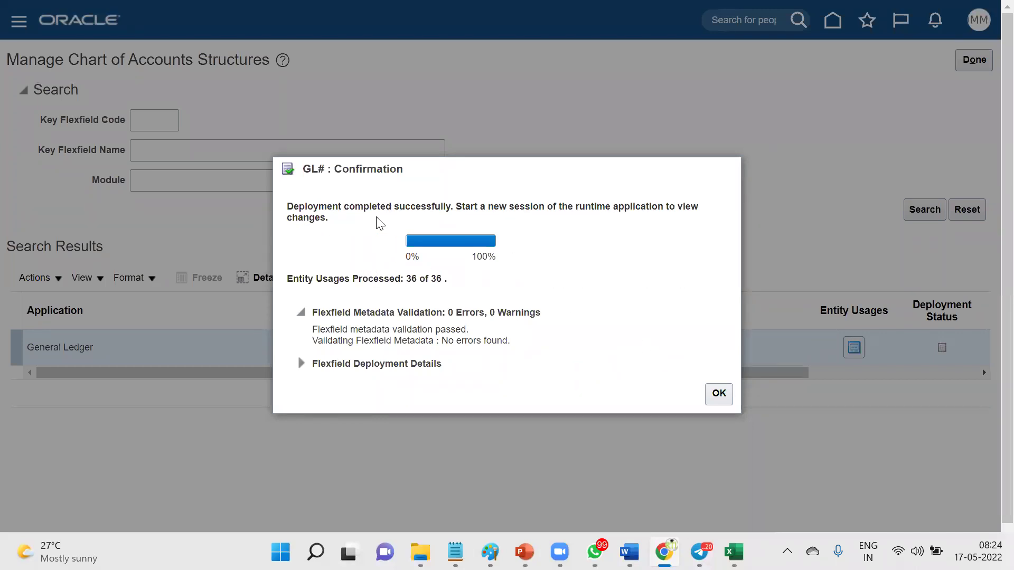
click(717, 395)
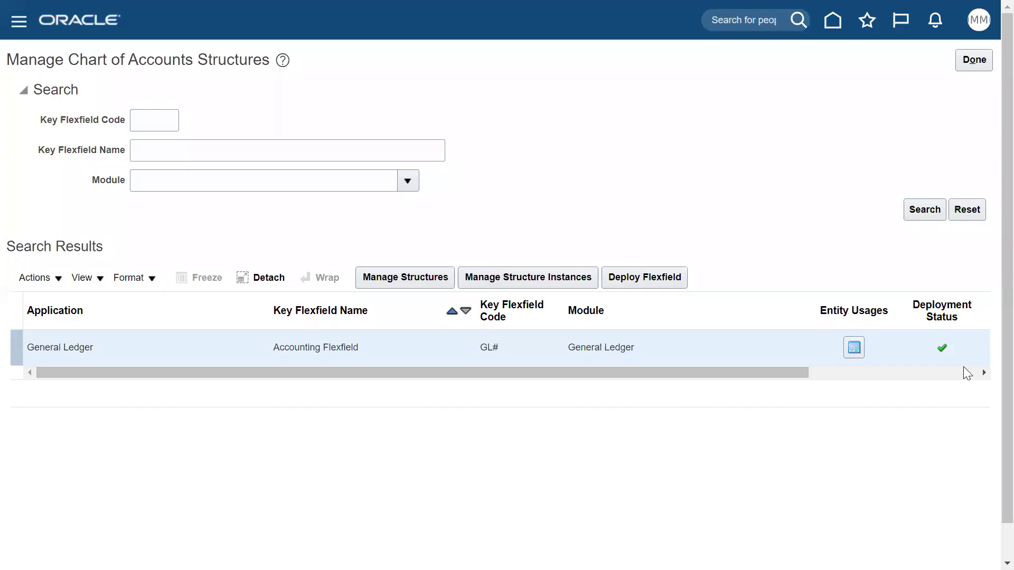
mouse_move(946, 351)
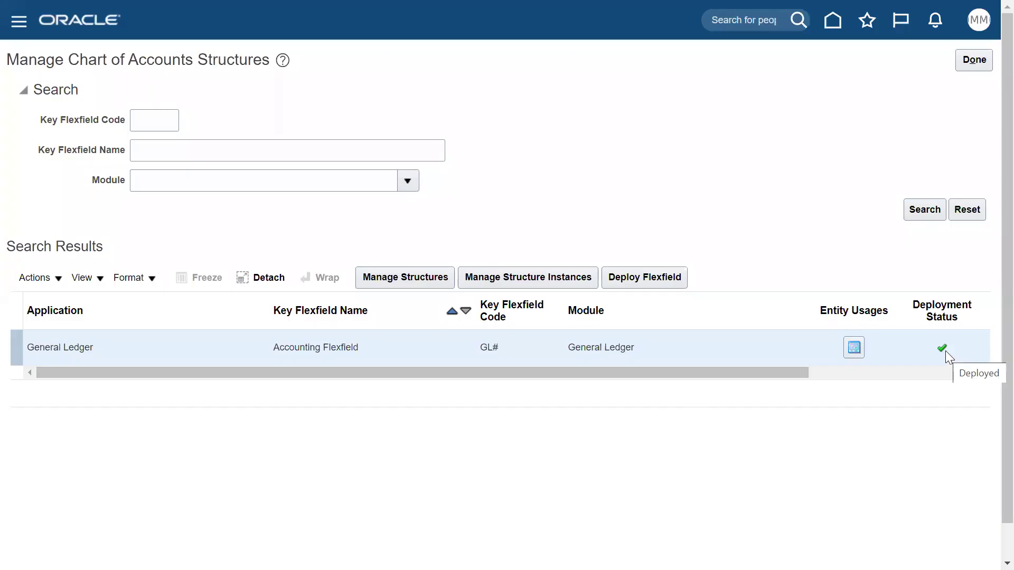